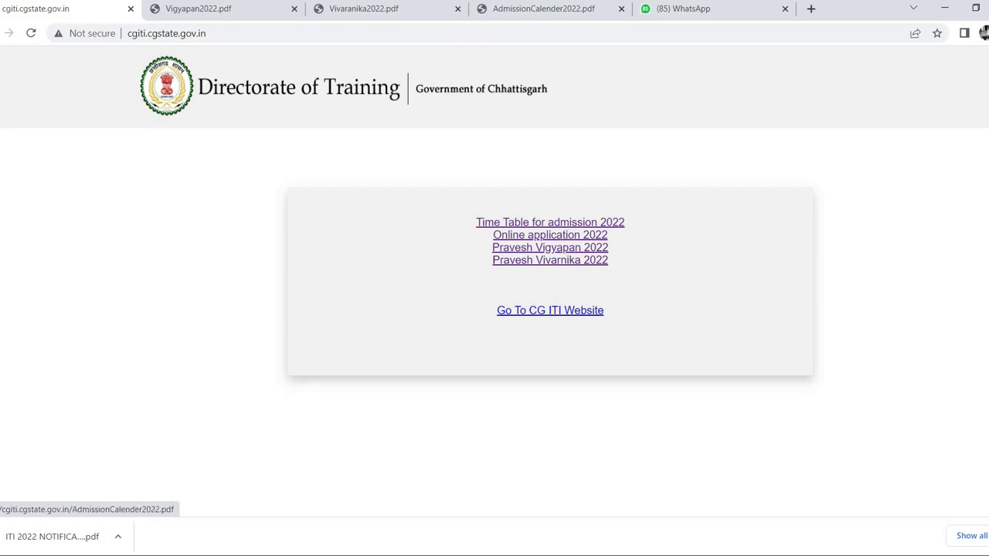
- Switch to the Vivaranika2022.pdf admission brochure tab
{"action": "left_click", "coordinate": [364, 9]}
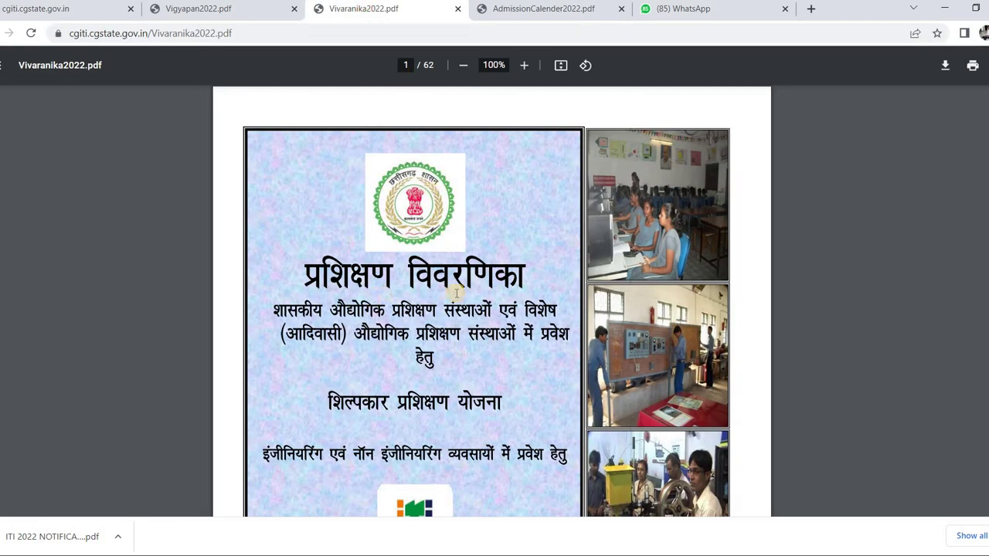
- Scroll through the brochure's fee rules and trade lists down to page 21's seat tables
{"action": "scroll", "coordinate": [363, 402], "scroll_direction": "down", "scroll_amount": 4}
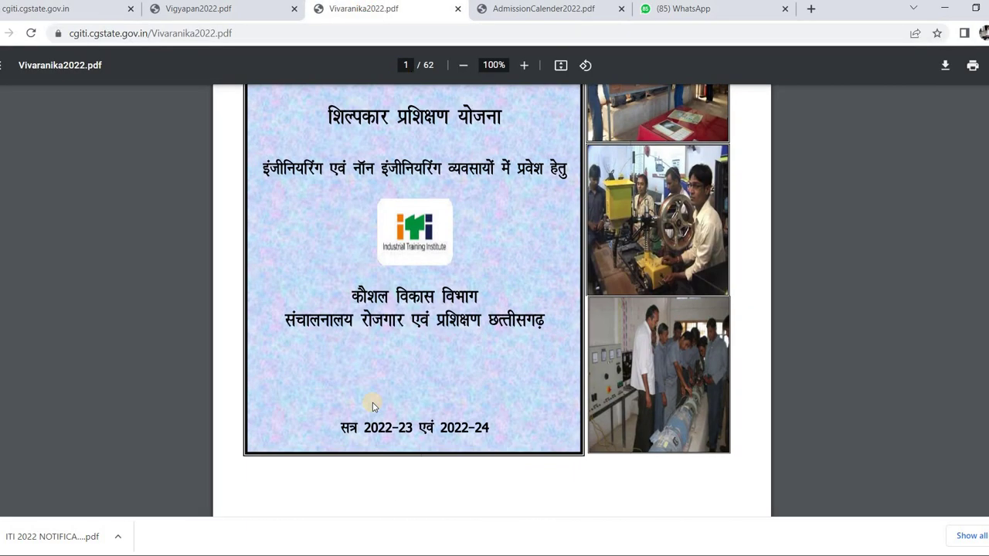
{"action": "scroll", "coordinate": [372, 408], "scroll_direction": "down", "scroll_amount": 14}
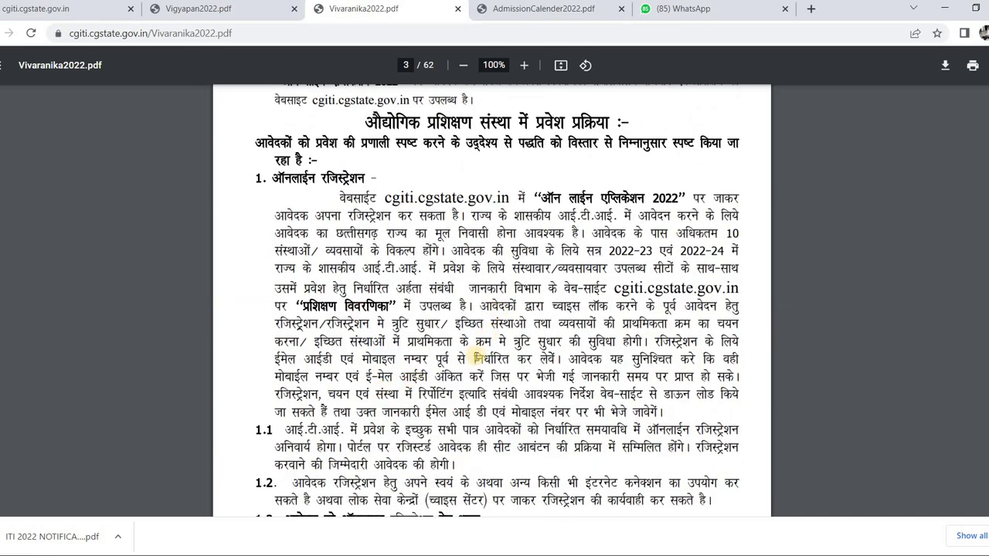
{"action": "scroll", "coordinate": [363, 324], "scroll_direction": "down", "scroll_amount": 4}
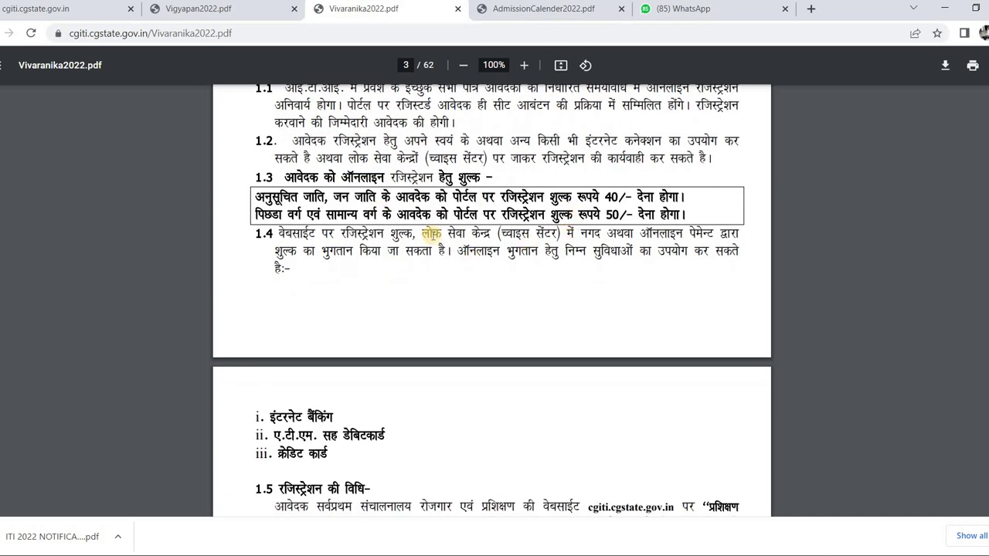
{"action": "scroll", "coordinate": [323, 334], "scroll_direction": "down", "scroll_amount": 2}
{"action": "scroll", "coordinate": [322, 335], "scroll_direction": "down", "scroll_amount": 3}
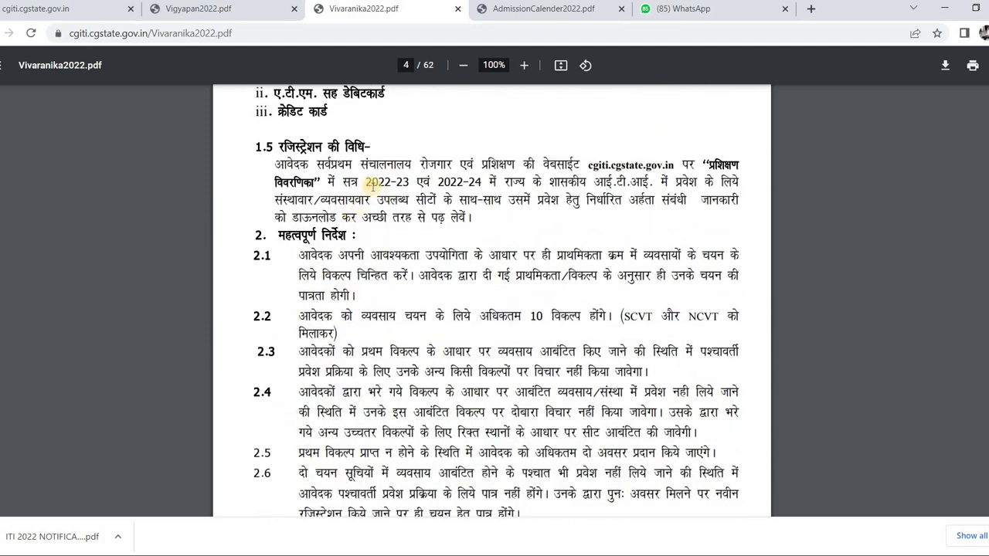
{"action": "scroll", "coordinate": [366, 298], "scroll_direction": "down", "scroll_amount": 11}
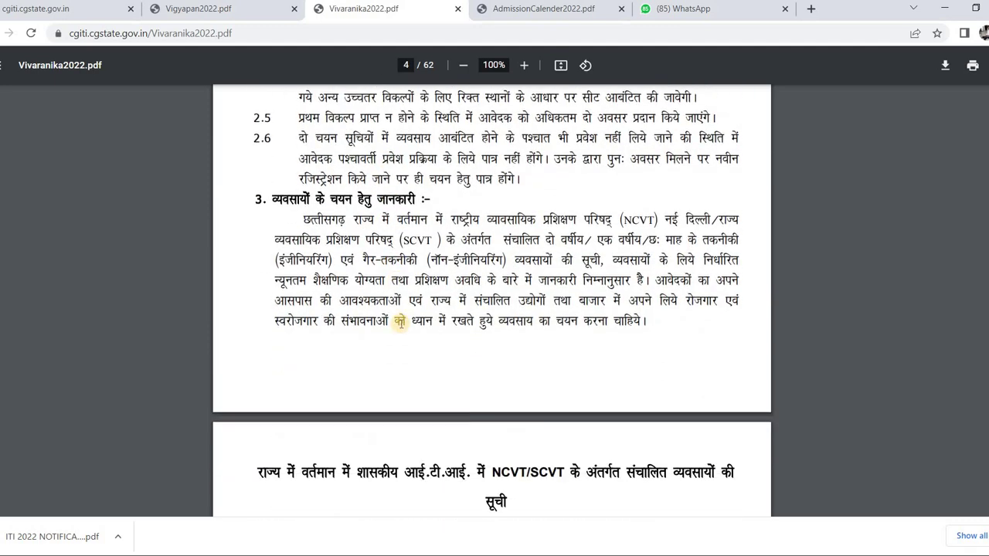
{"action": "scroll", "coordinate": [404, 329], "scroll_direction": "up", "scroll_amount": 6}
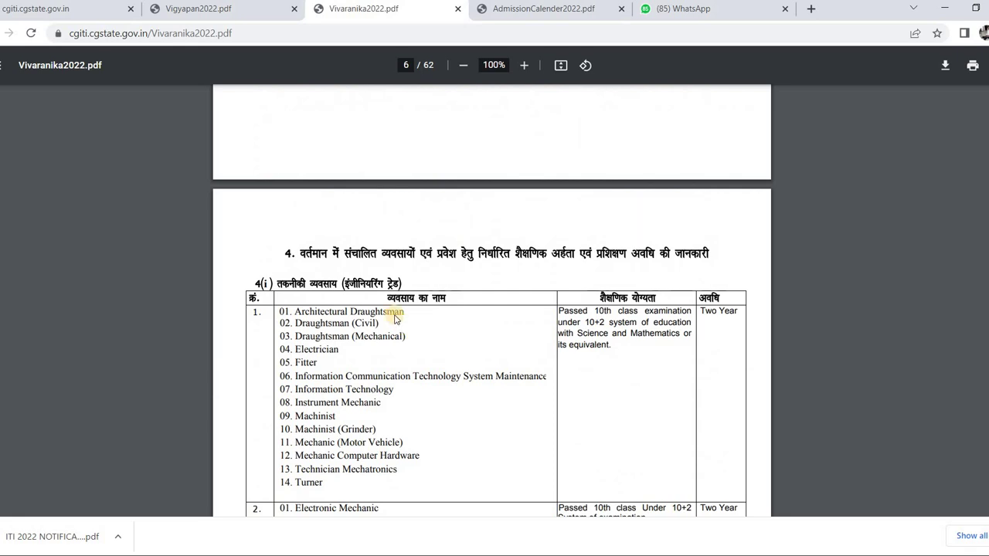
{"action": "scroll", "coordinate": [392, 312], "scroll_direction": "down", "scroll_amount": 8}
{"action": "scroll", "coordinate": [459, 292], "scroll_direction": "down", "scroll_amount": 5}
{"action": "scroll", "coordinate": [540, 301], "scroll_direction": "down", "scroll_amount": 1}
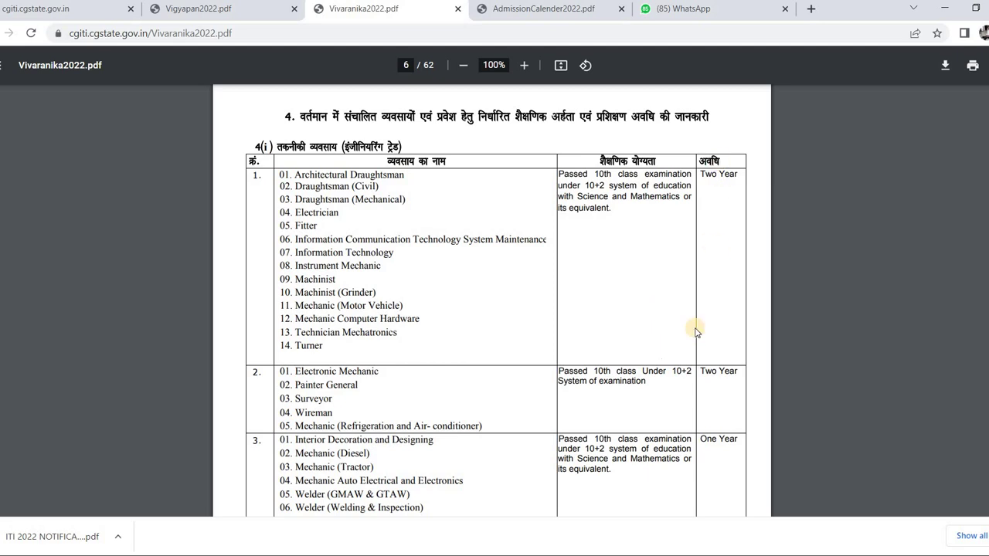
{"action": "scroll", "coordinate": [518, 348], "scroll_direction": "down", "scroll_amount": 3}
{"action": "scroll", "coordinate": [518, 348], "scroll_direction": "down", "scroll_amount": 20}
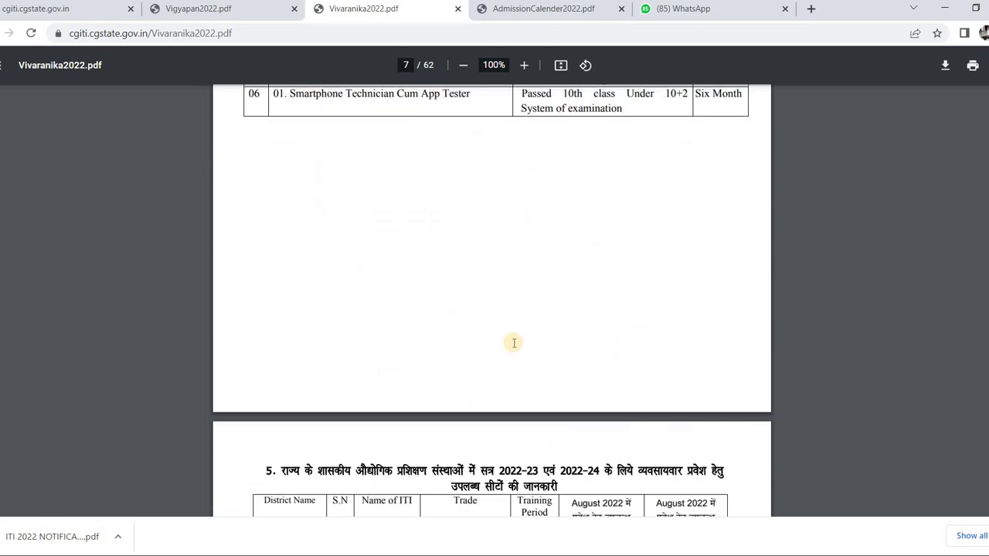
{"action": "scroll", "coordinate": [511, 340], "scroll_direction": "up", "scroll_amount": 18}
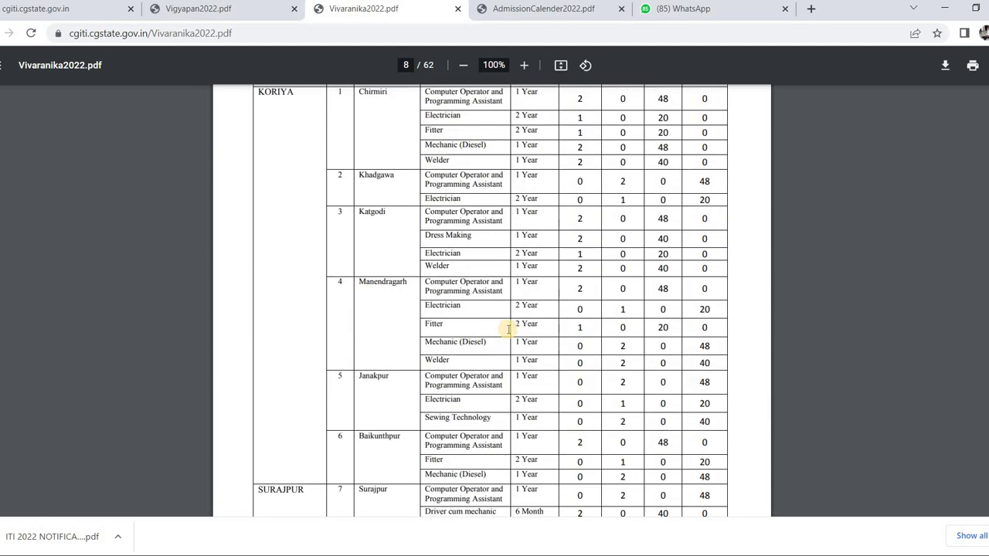
{"action": "scroll", "coordinate": [540, 352], "scroll_direction": "down", "scroll_amount": 2}
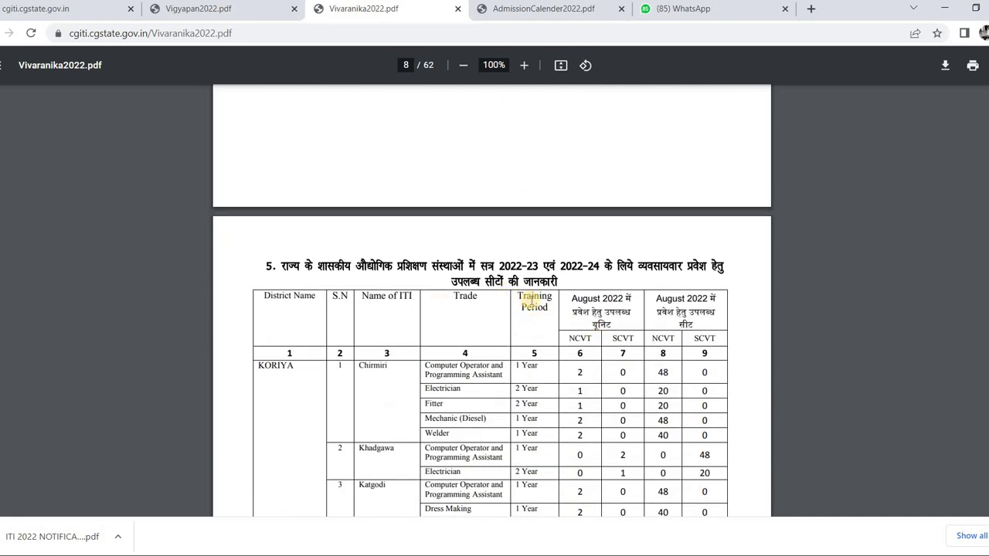
{"action": "scroll", "coordinate": [570, 321], "scroll_direction": "down", "scroll_amount": 1}
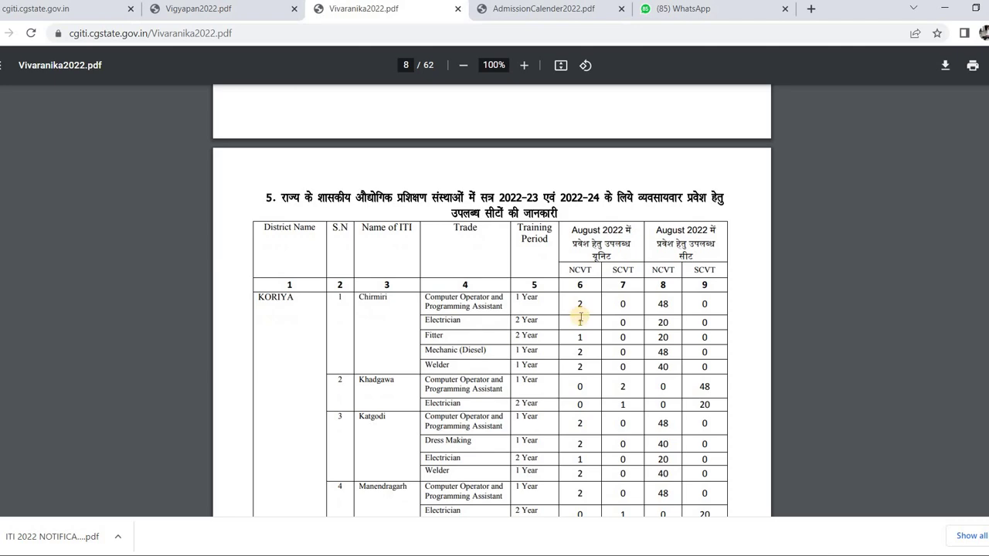
{"action": "scroll", "coordinate": [580, 317], "scroll_direction": "down", "scroll_amount": 15}
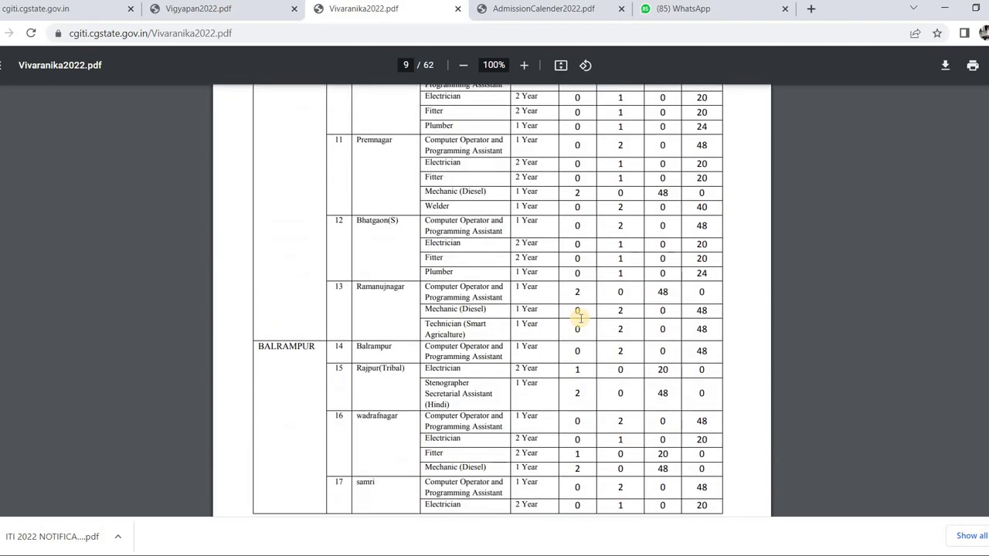
{"action": "scroll", "coordinate": [580, 316], "scroll_direction": "down", "scroll_amount": 20}
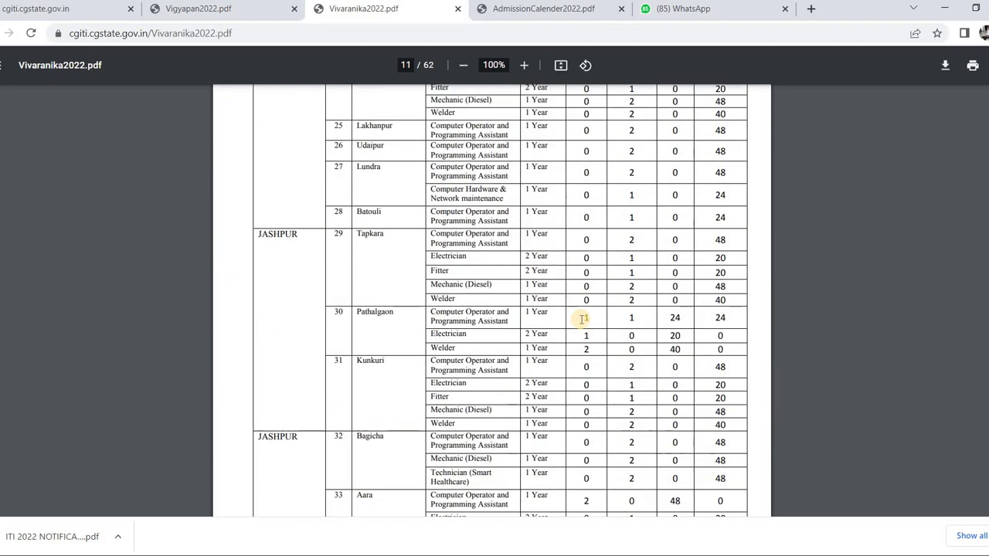
{"action": "scroll", "coordinate": [584, 318], "scroll_direction": "down", "scroll_amount": 20}
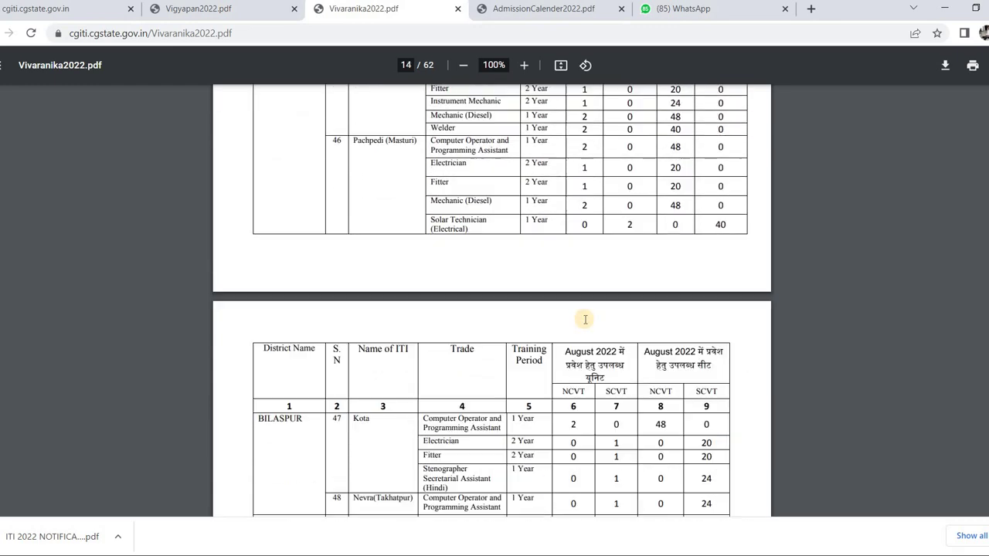
{"action": "scroll", "coordinate": [585, 319], "scroll_direction": "down", "scroll_amount": 20}
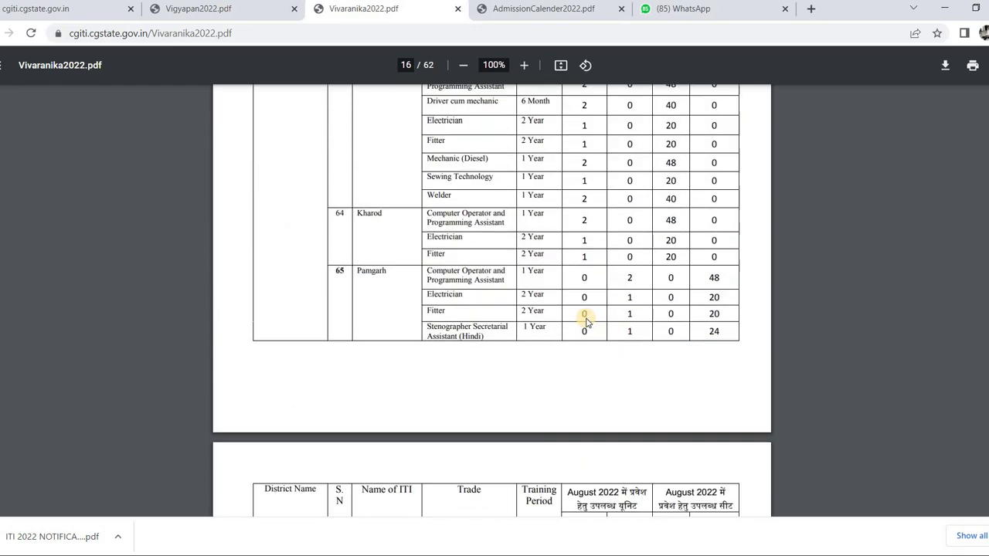
{"action": "scroll", "coordinate": [585, 321], "scroll_direction": "down", "scroll_amount": 20}
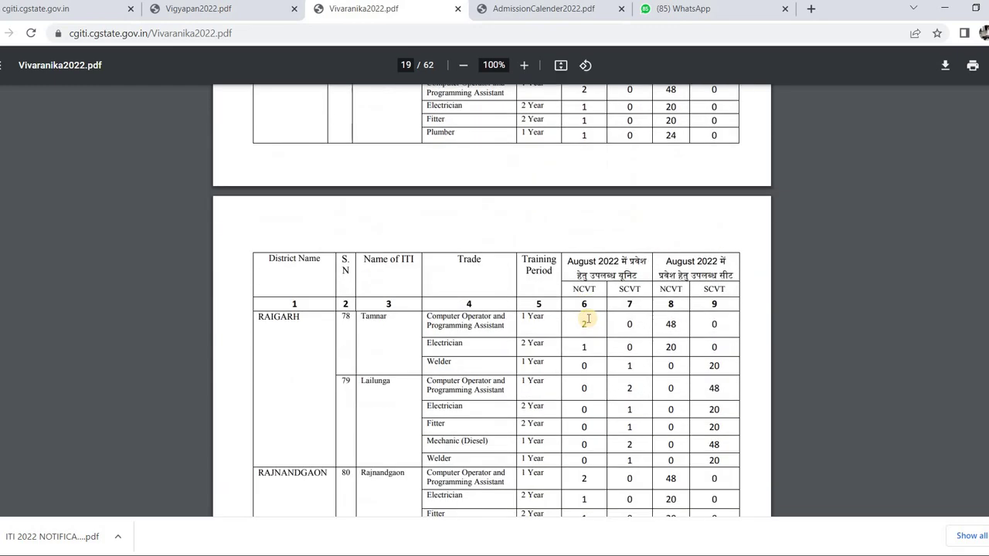
{"action": "scroll", "coordinate": [588, 318], "scroll_direction": "down", "scroll_amount": 20}
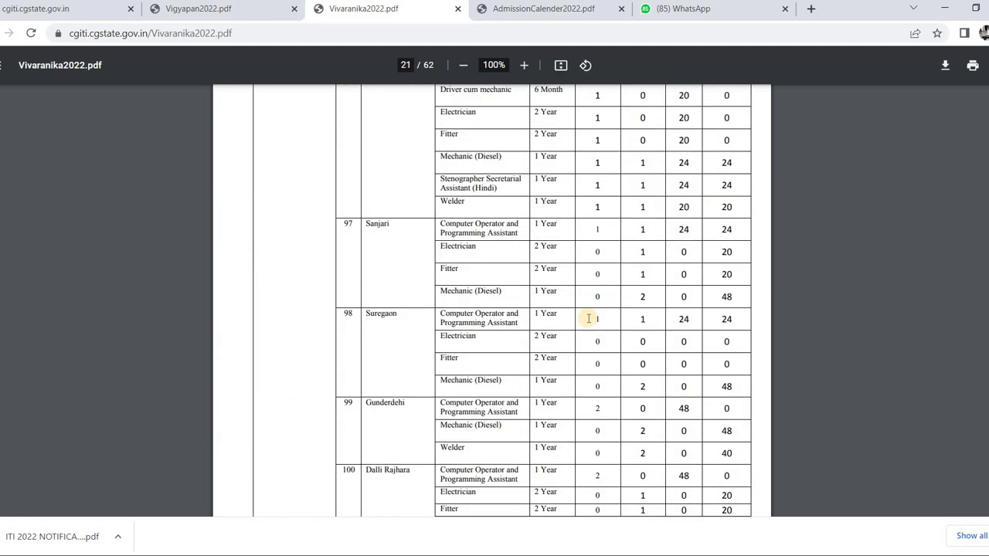
{"action": "scroll", "coordinate": [588, 318], "scroll_direction": "down", "scroll_amount": 4}
{"action": "scroll", "coordinate": [588, 319], "scroll_direction": "up", "scroll_amount": 4}
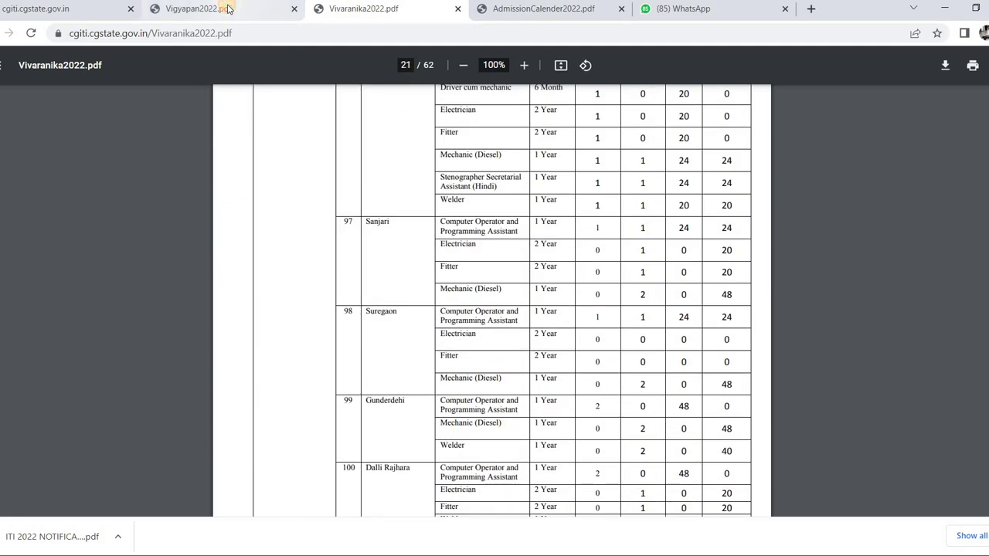
- Glance at the Vigyapan2022.pdf notice, then open Online application 2022 and start New Registration
{"action": "left_click", "coordinate": [225, 9]}
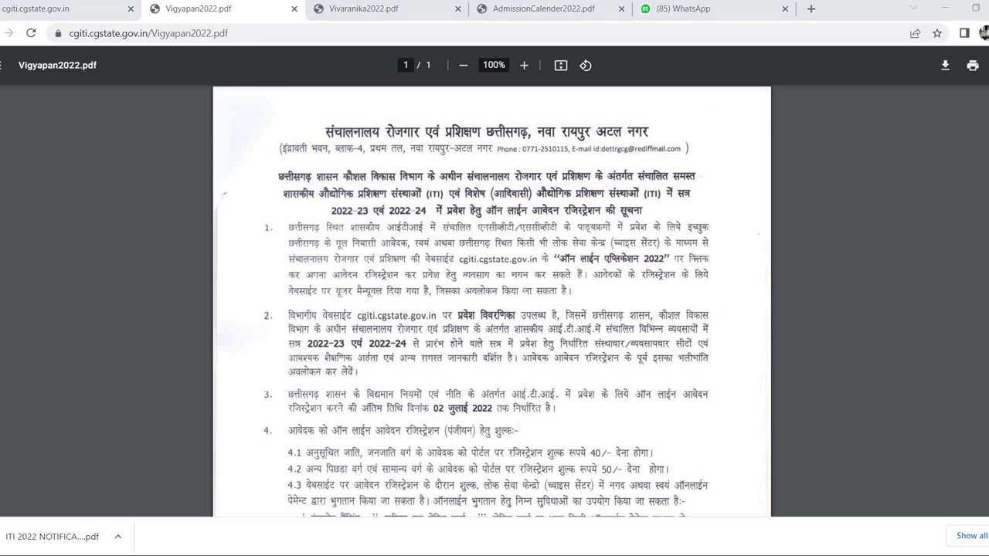
{"action": "left_click", "coordinate": [45, 9]}
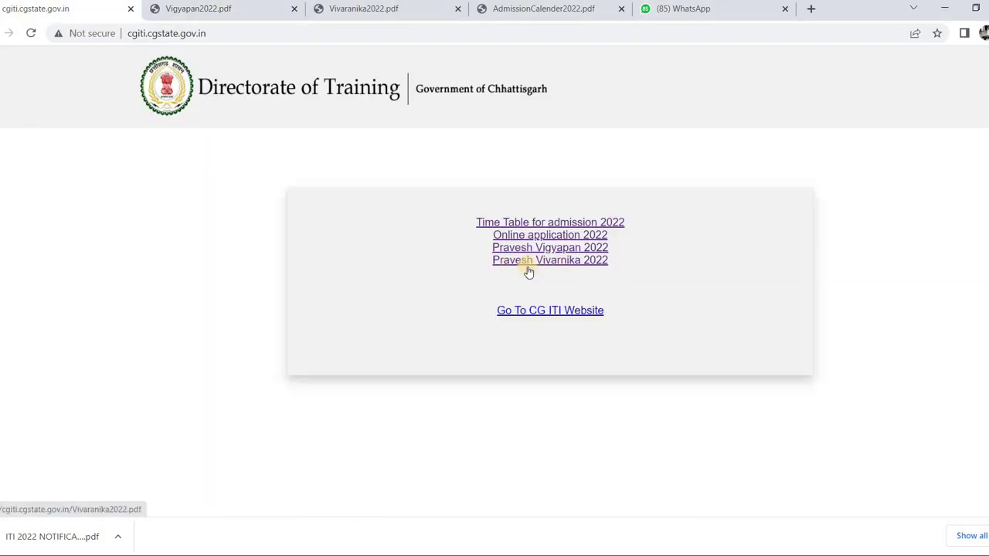
{"action": "left_click", "coordinate": [557, 238]}
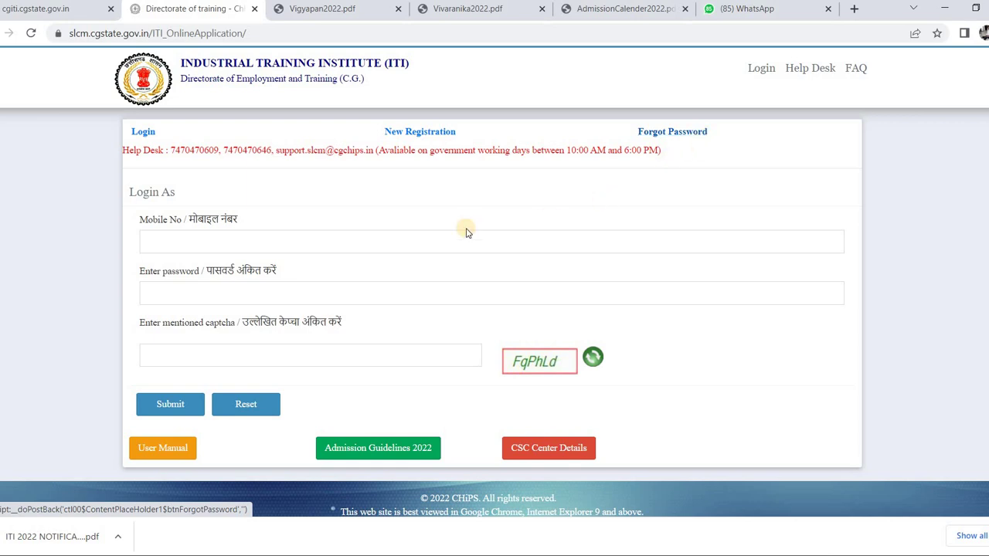
{"action": "left_click", "coordinate": [422, 136]}
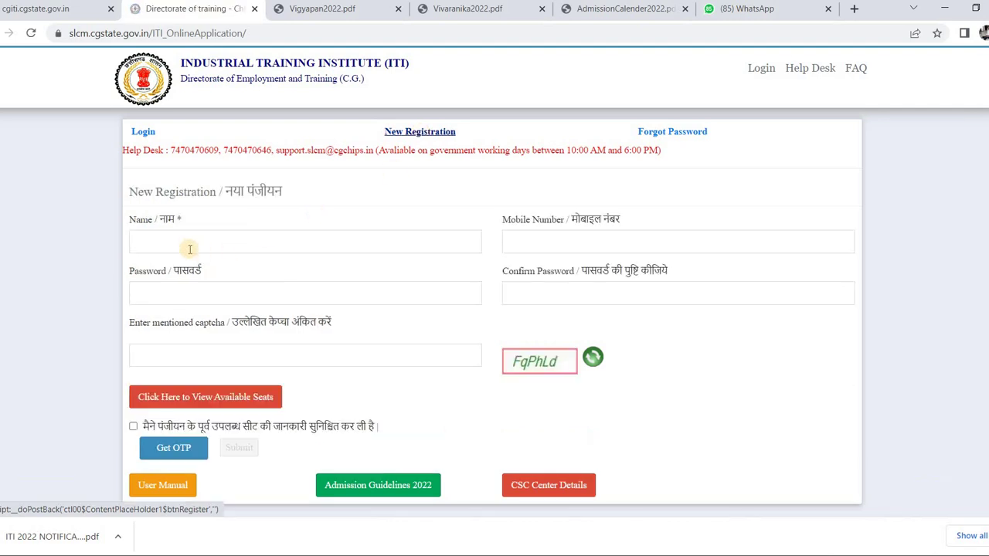
- Enter the applicant's name, mobile number and a password on the registration form
{"action": "left_click", "coordinate": [186, 241]}
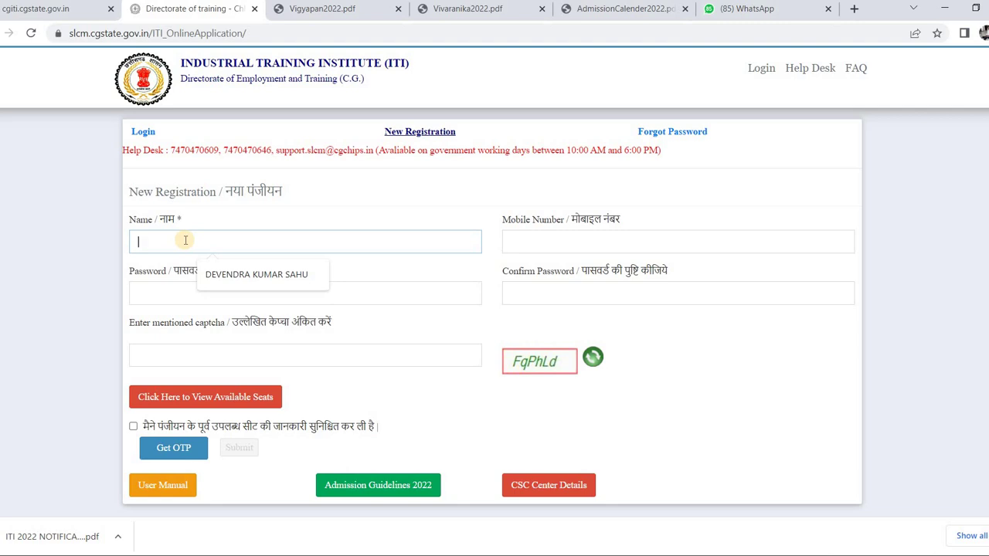
{"action": "type", "text": "SHAI"}
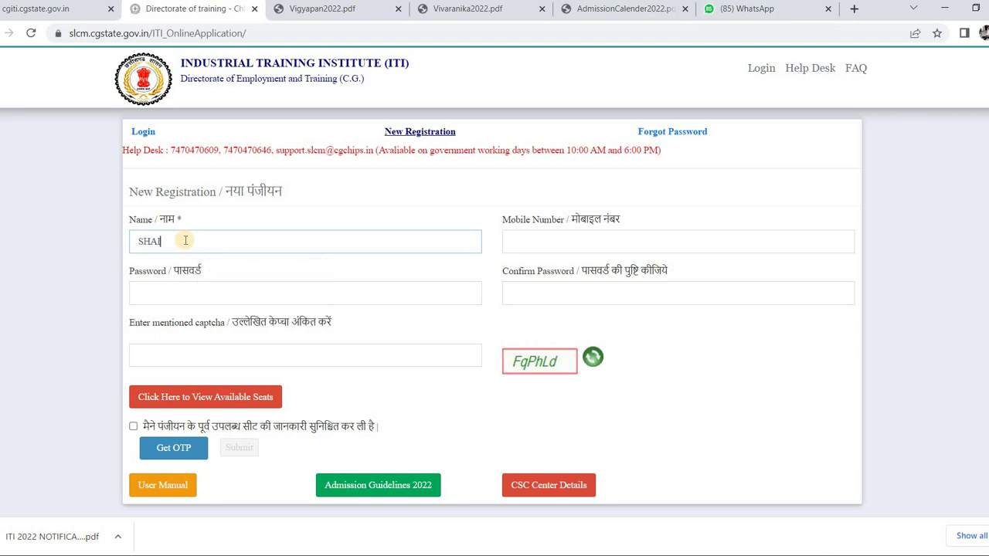
{"action": "type", "text": "LU"}
{"action": "left_click", "coordinate": [555, 243]}
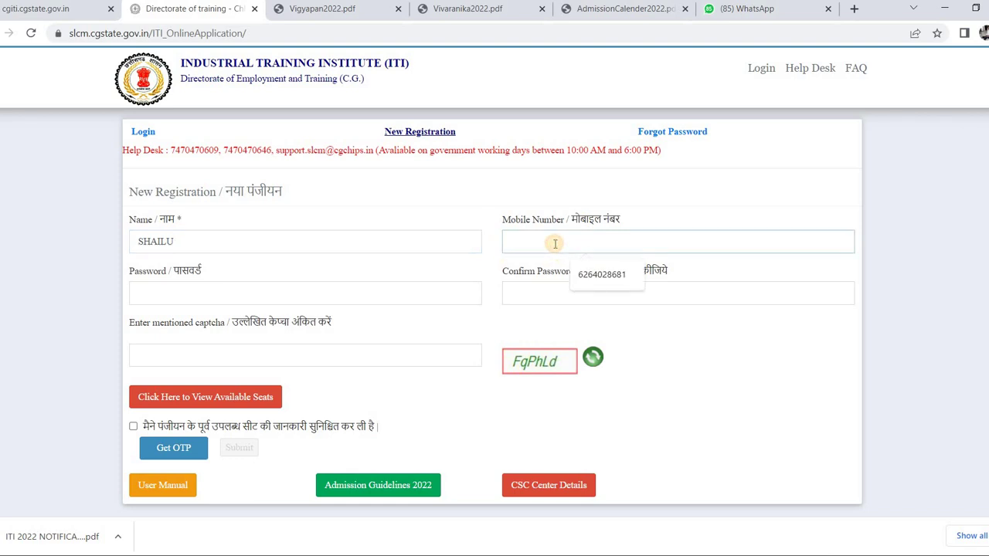
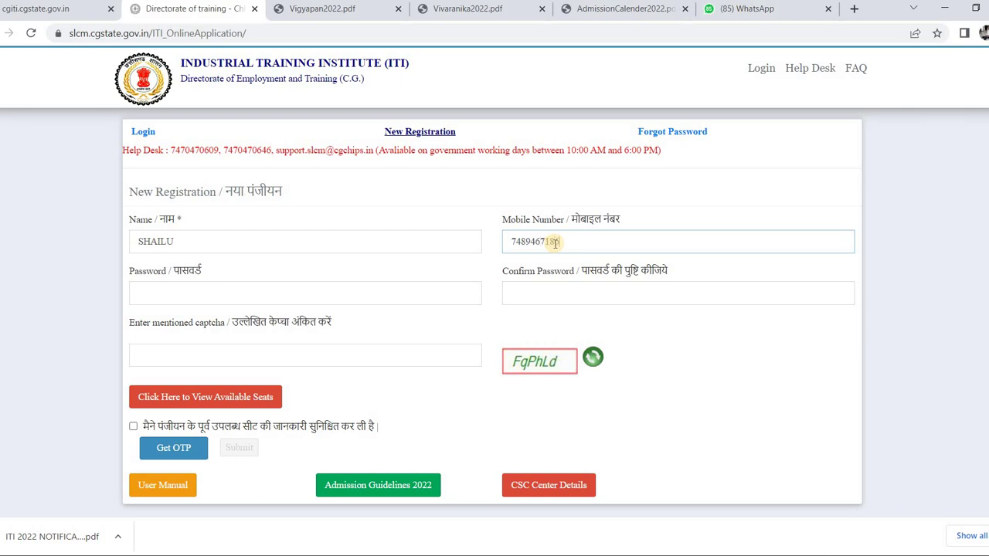
{"action": "left_click", "coordinate": [226, 293]}
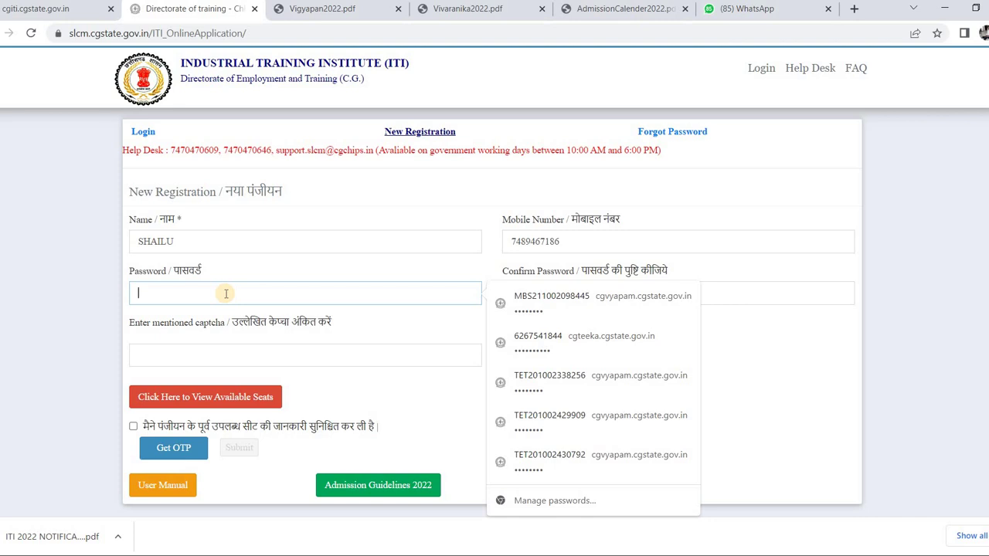
{"action": "type", "text": "s"}
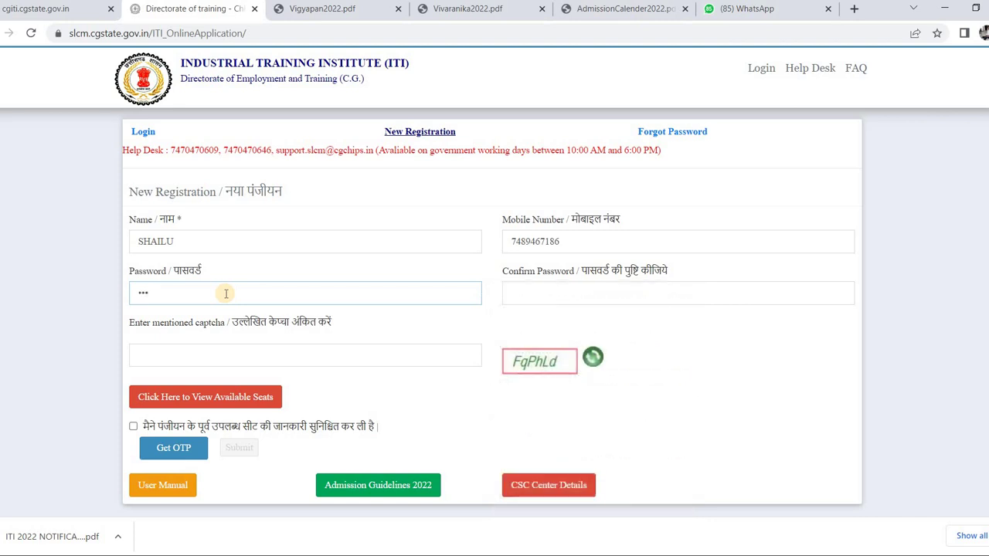
{"action": "key", "text": "BackSpace"}
{"action": "key", "text": "BackSpace"}
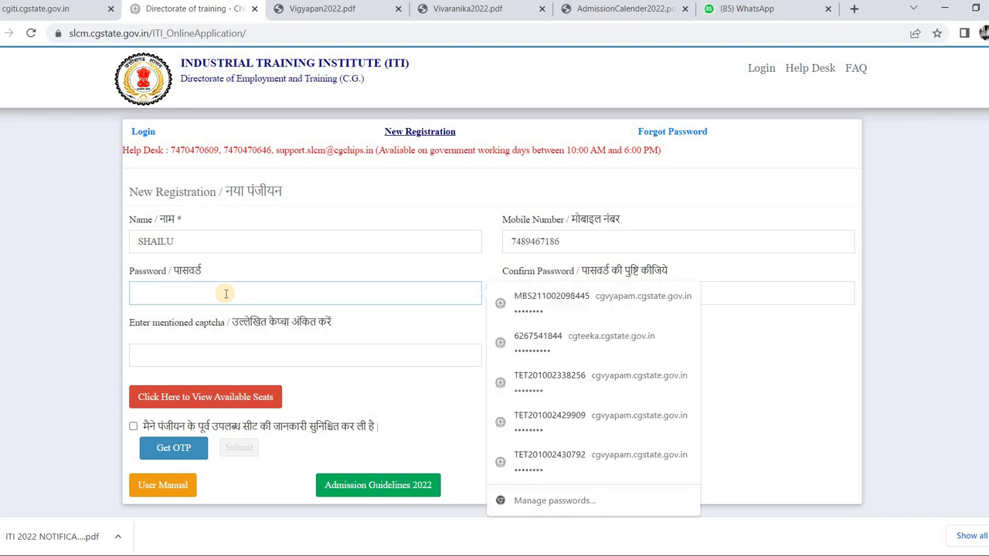
{"action": "type", "text": "s"}
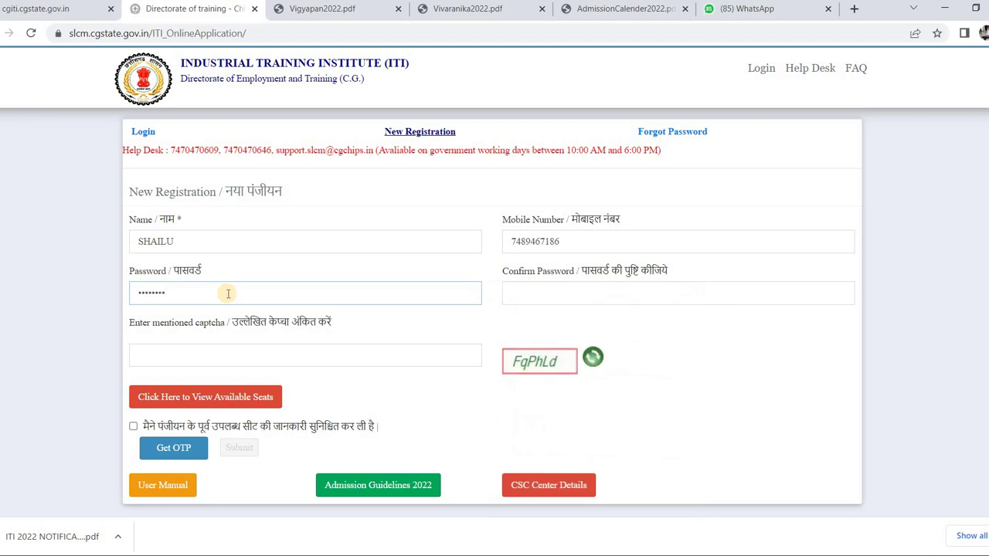
- Confirm the password, enter the captcha, and tick the seat-availability consent box
{"action": "left_click", "coordinate": [544, 292]}
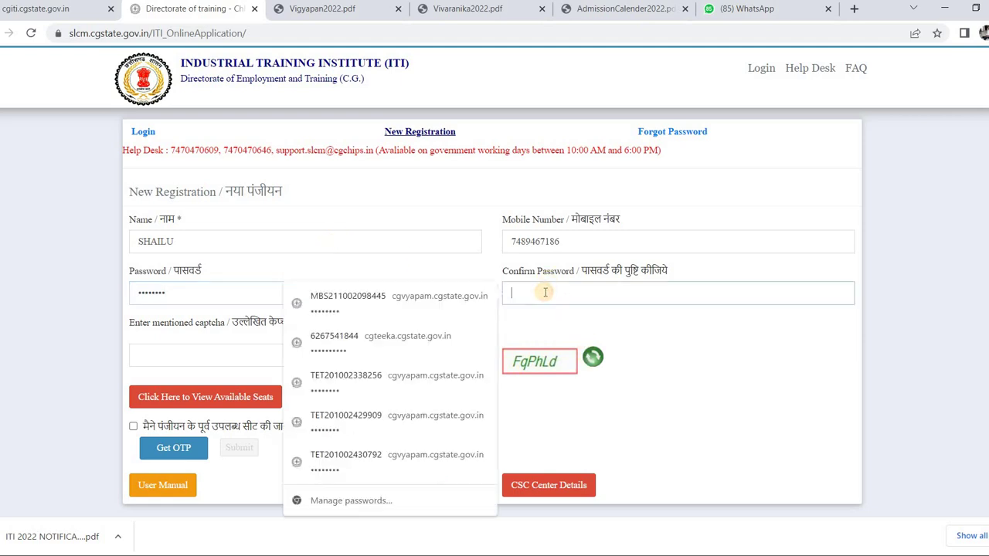
{"action": "type", "text": "s"}
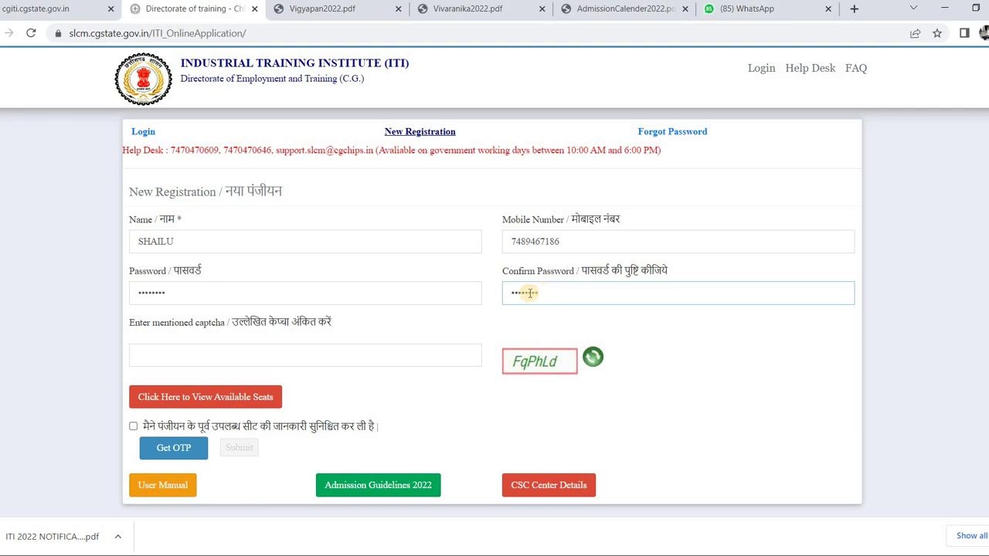
{"action": "left_click", "coordinate": [310, 355]}
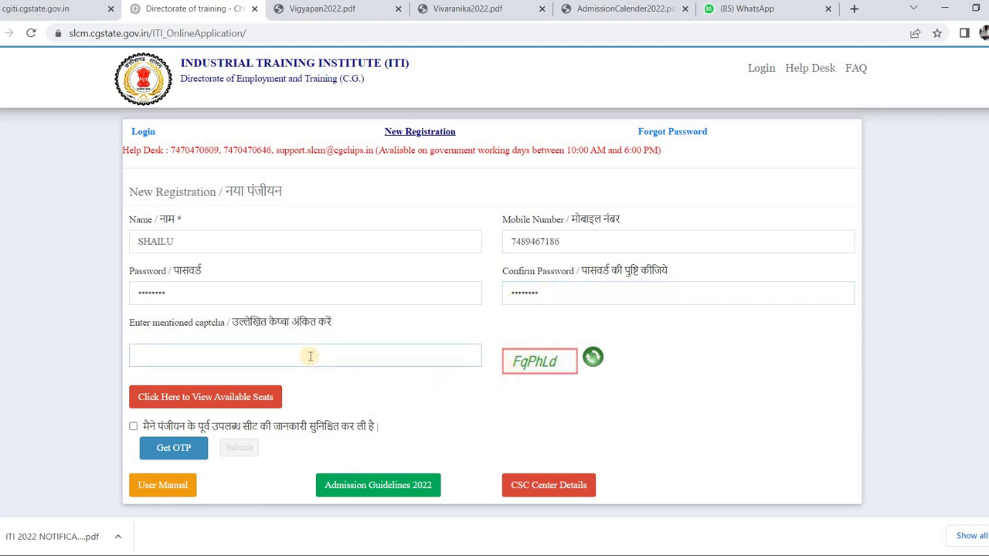
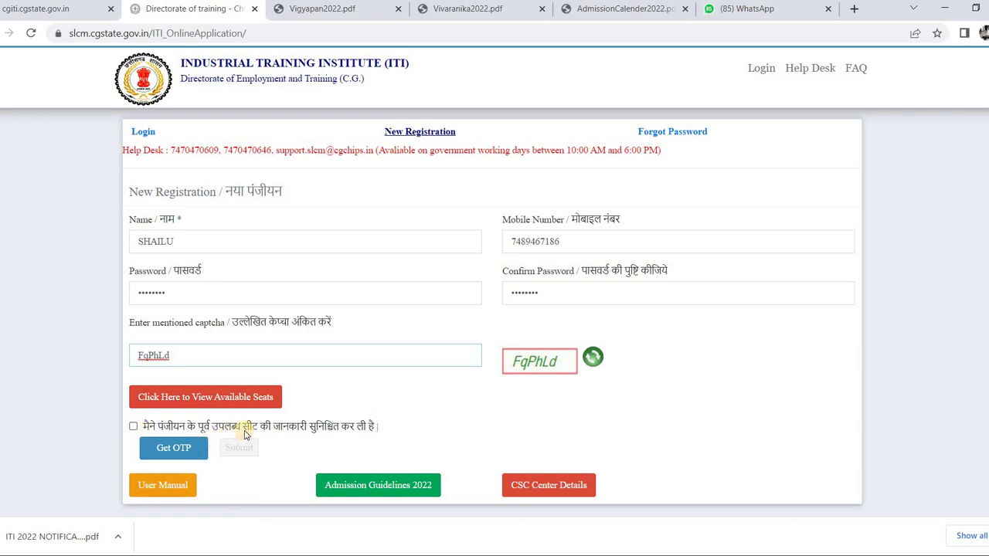
{"action": "left_click", "coordinate": [132, 426]}
- Request an OTP, enter the received code and submit, confirming to create the account
{"action": "left_click", "coordinate": [173, 449]}
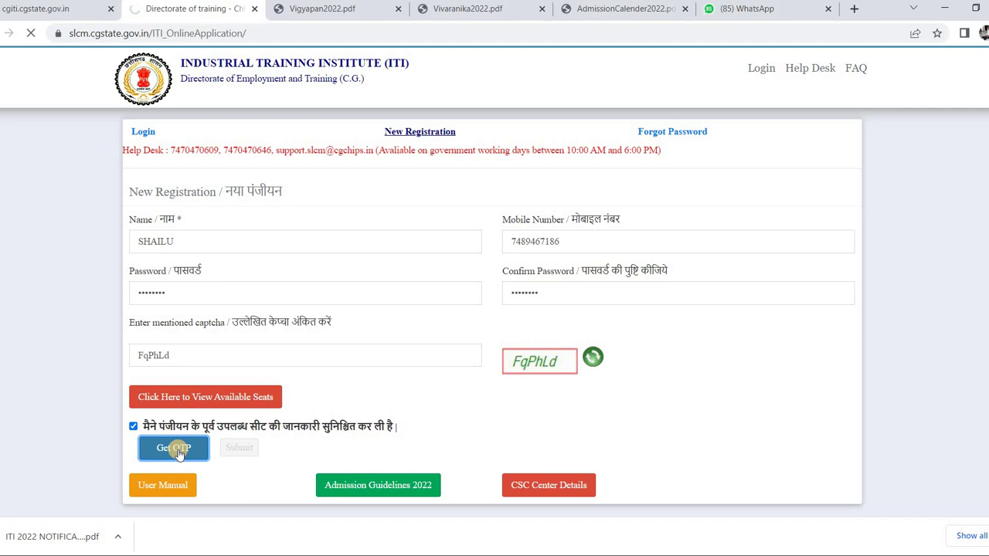
{"action": "left_click", "coordinate": [177, 473]}
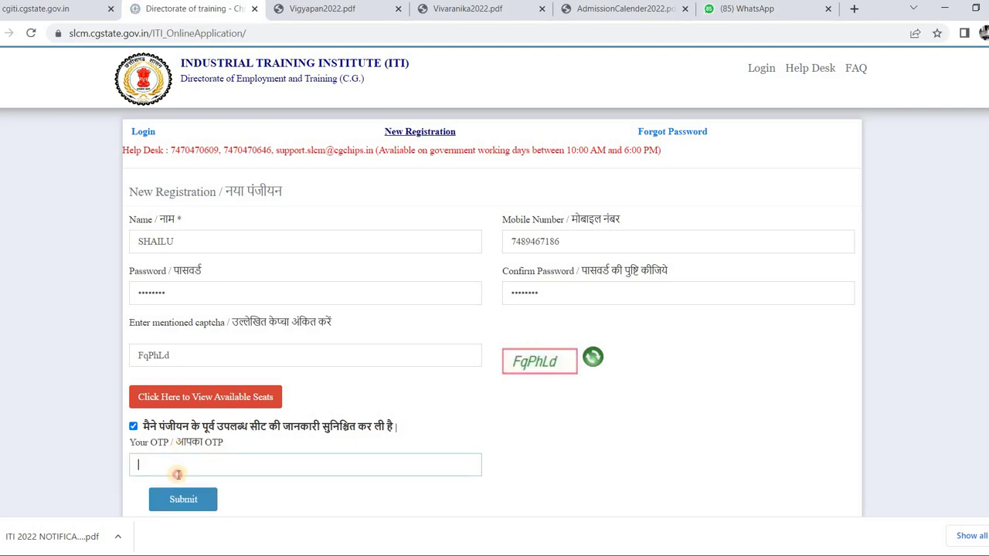
{"action": "left_click", "coordinate": [178, 474]}
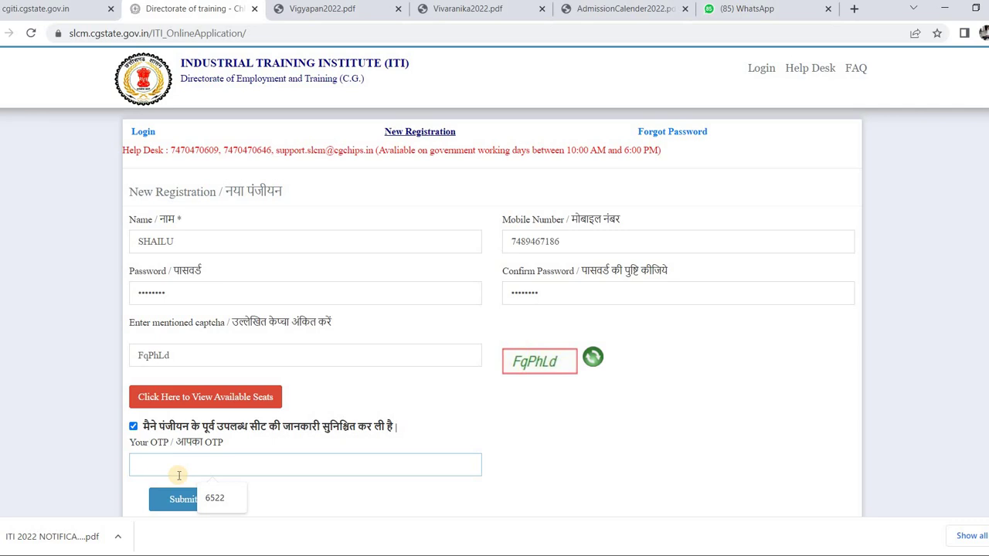
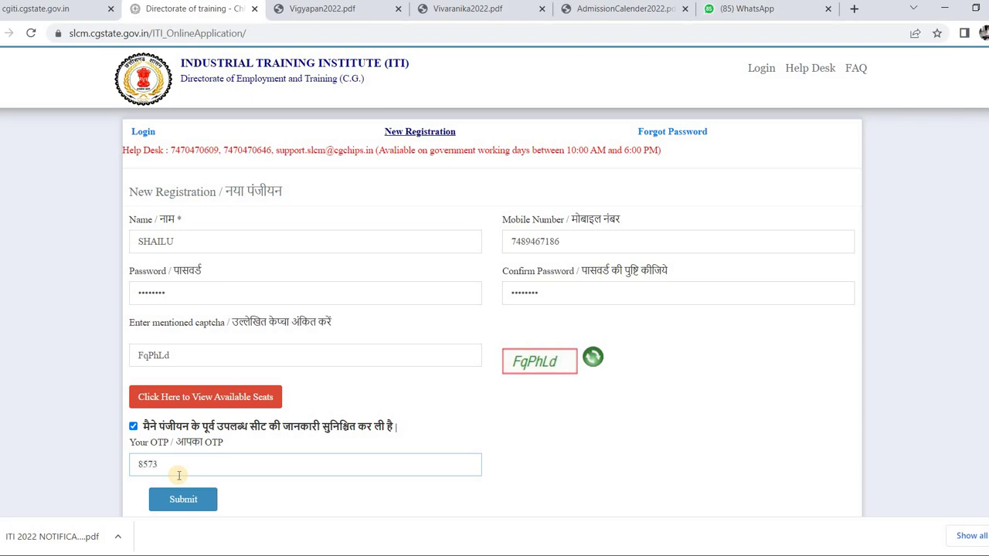
{"action": "left_click", "coordinate": [183, 499]}
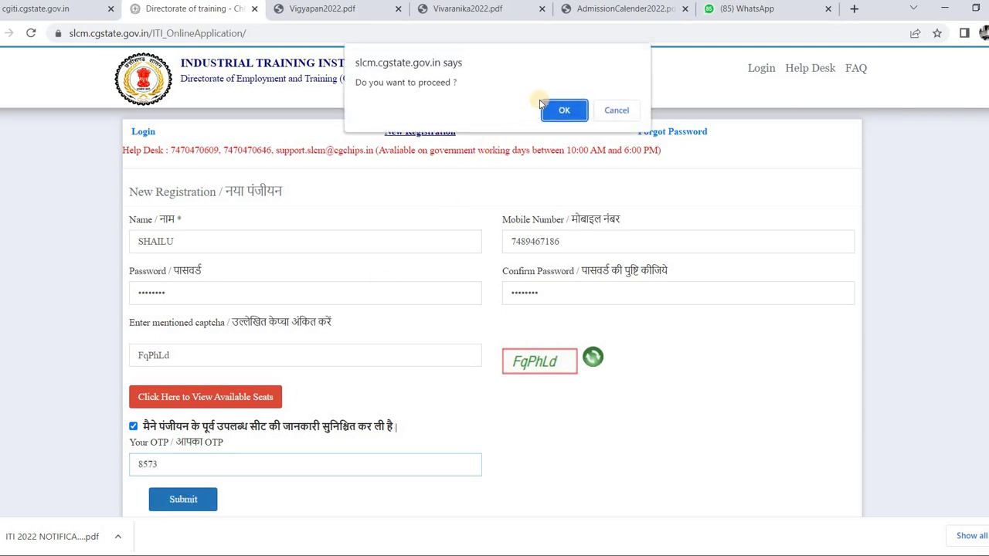
{"action": "left_click", "coordinate": [569, 110]}
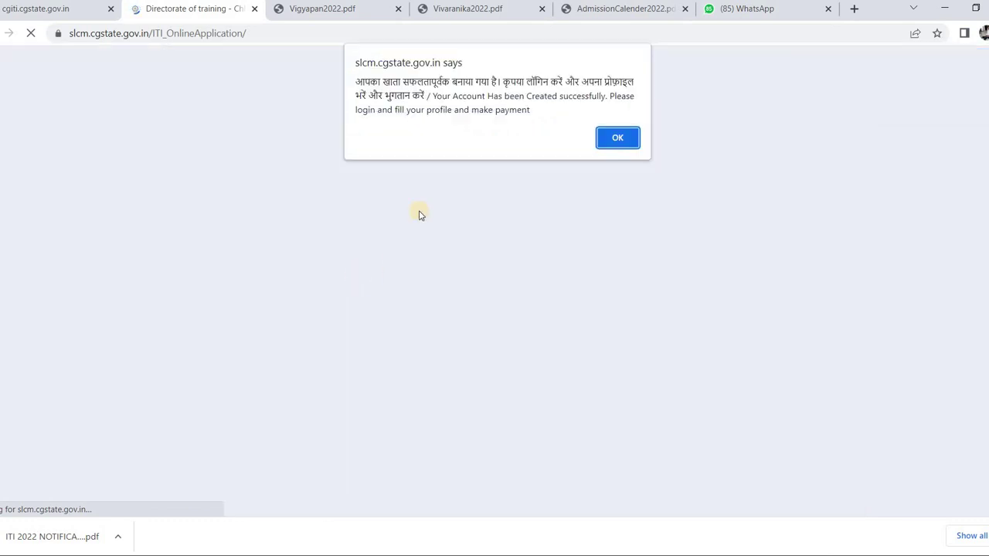
- Dismiss the account-created alert and log in with the mobile number, password and captcha
{"action": "left_click", "coordinate": [622, 139]}
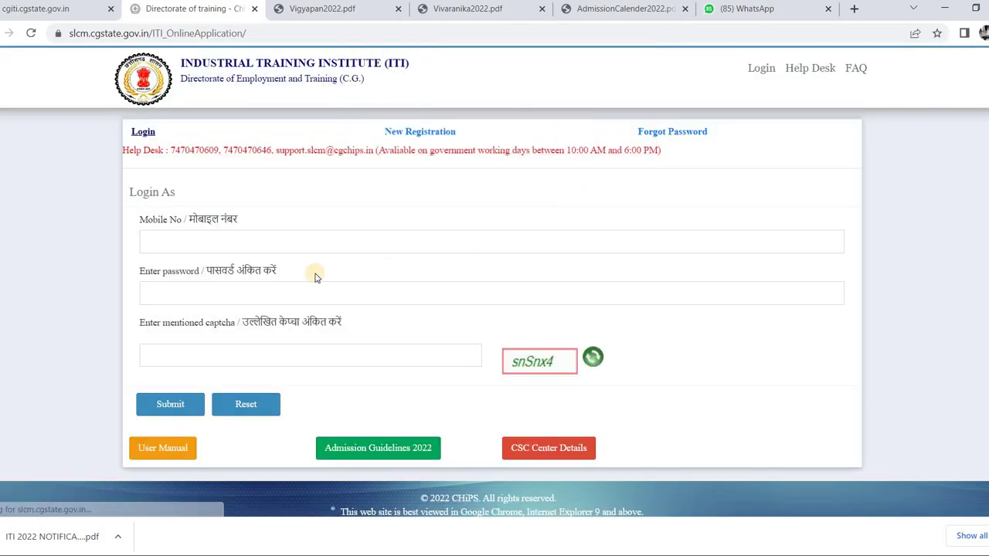
{"action": "left_click", "coordinate": [190, 235]}
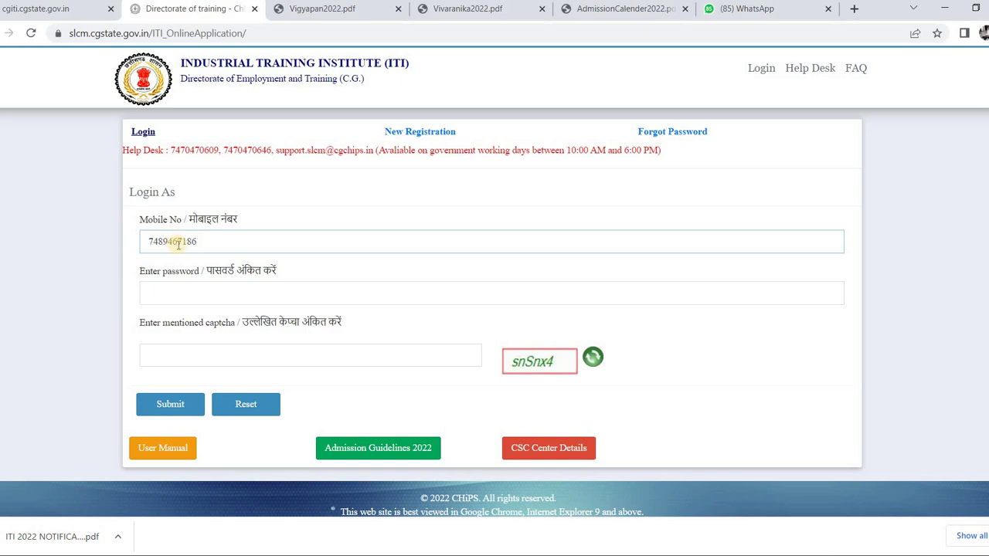
{"action": "left_click", "coordinate": [200, 294]}
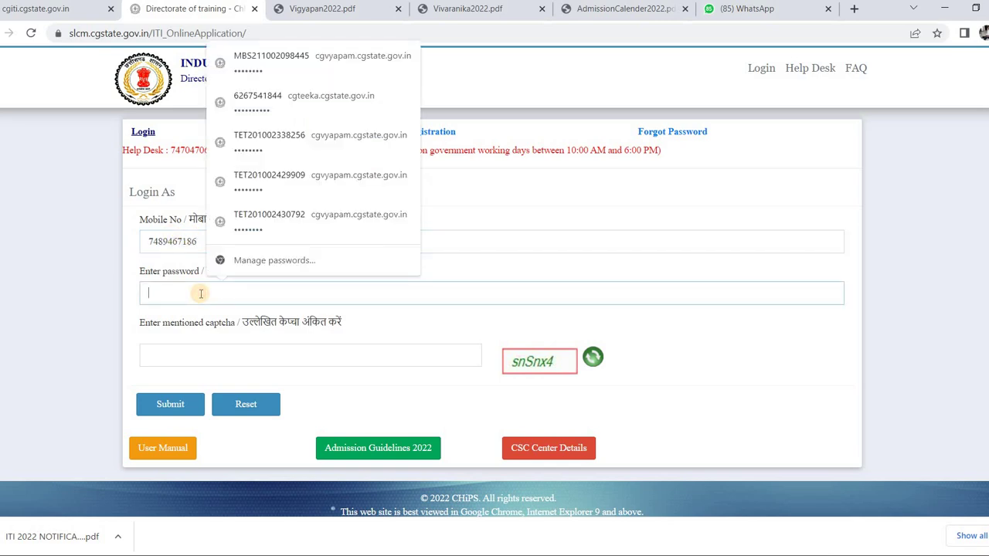
{"action": "type", "text": "a"}
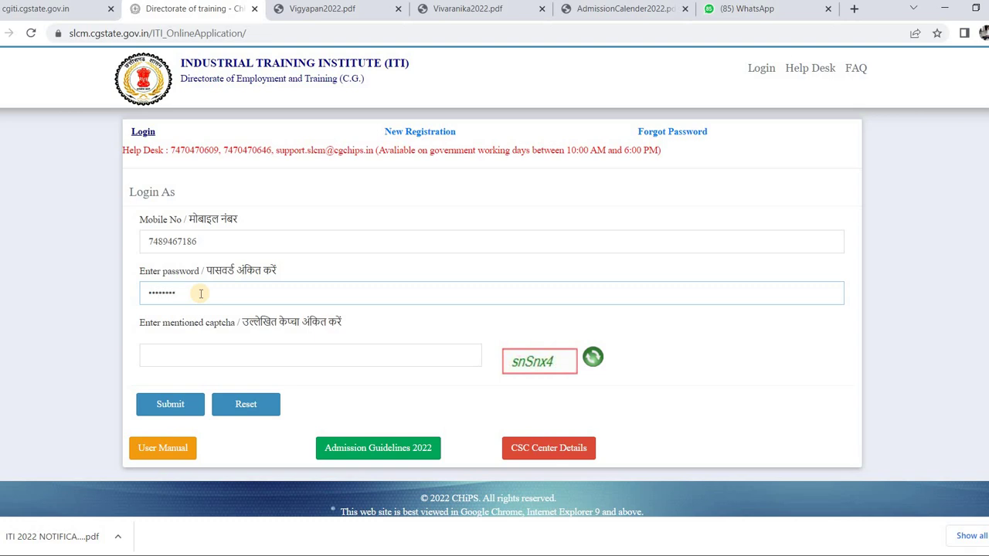
{"action": "left_click", "coordinate": [201, 356]}
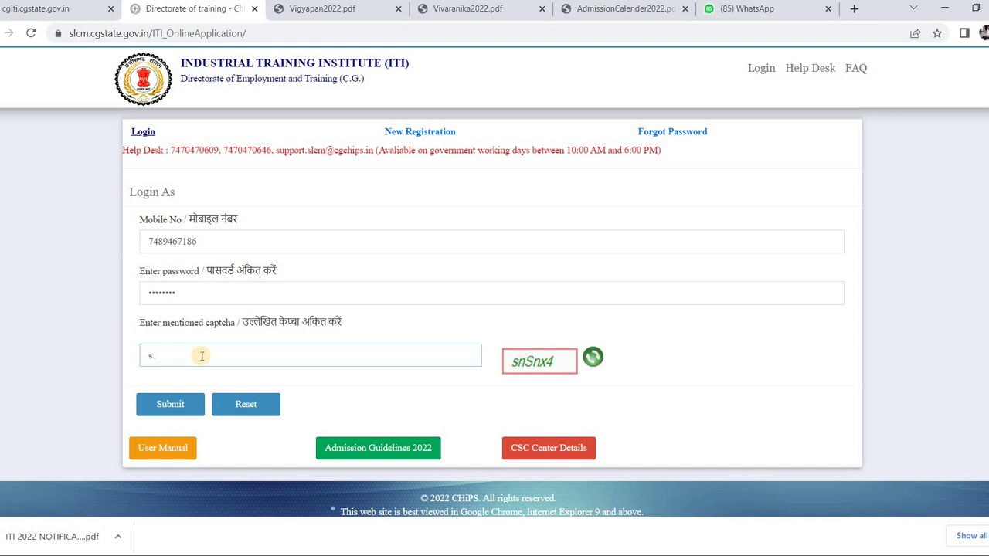
{"action": "key", "text": "Return"}
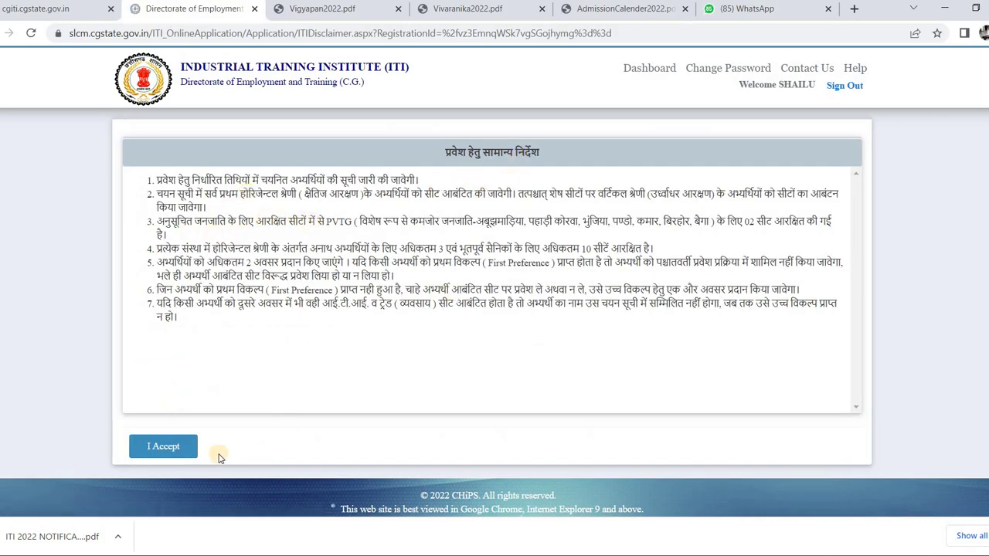
- Accept the general instructions and set the 10th board to CGBSE with passing year 2022
{"action": "left_click", "coordinate": [162, 447]}
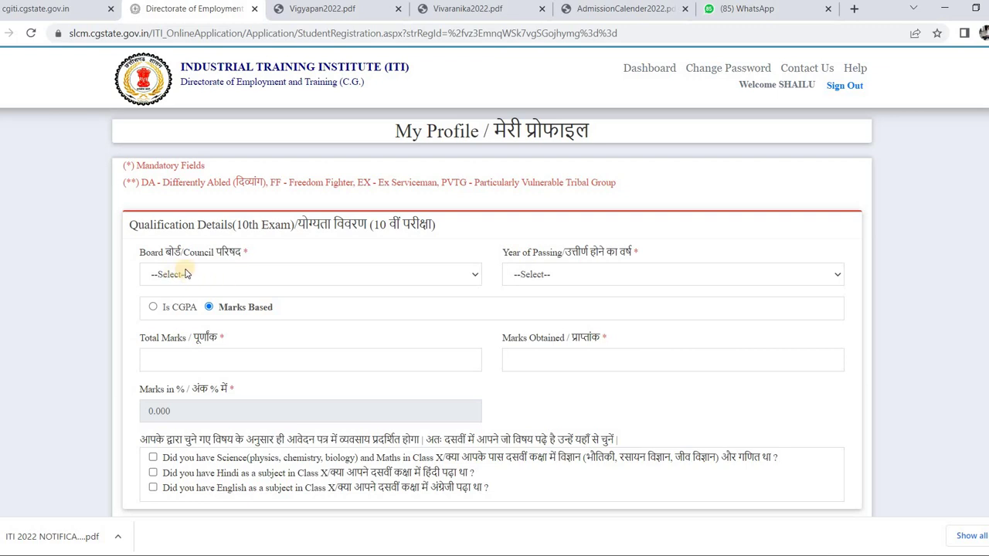
{"action": "left_click", "coordinate": [185, 276]}
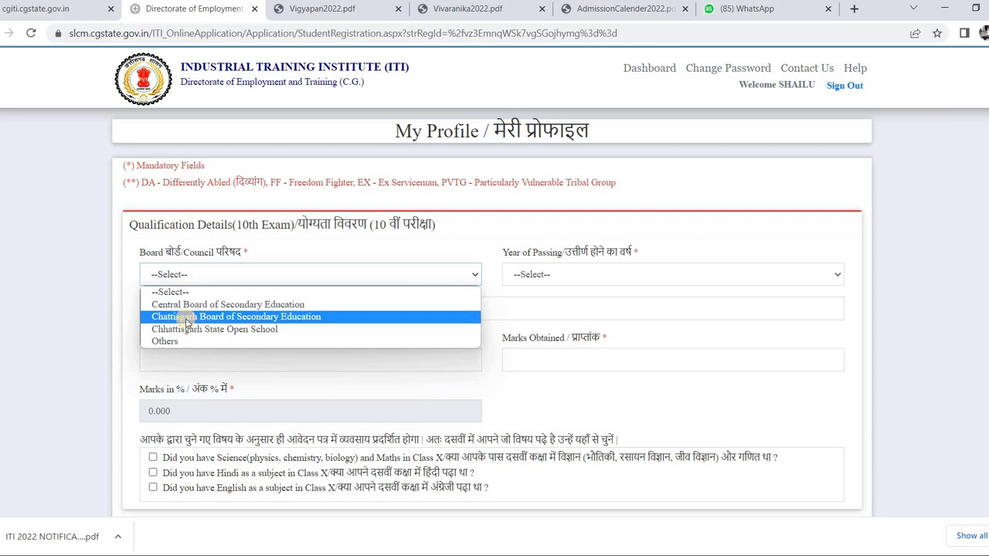
{"action": "left_click", "coordinate": [236, 319]}
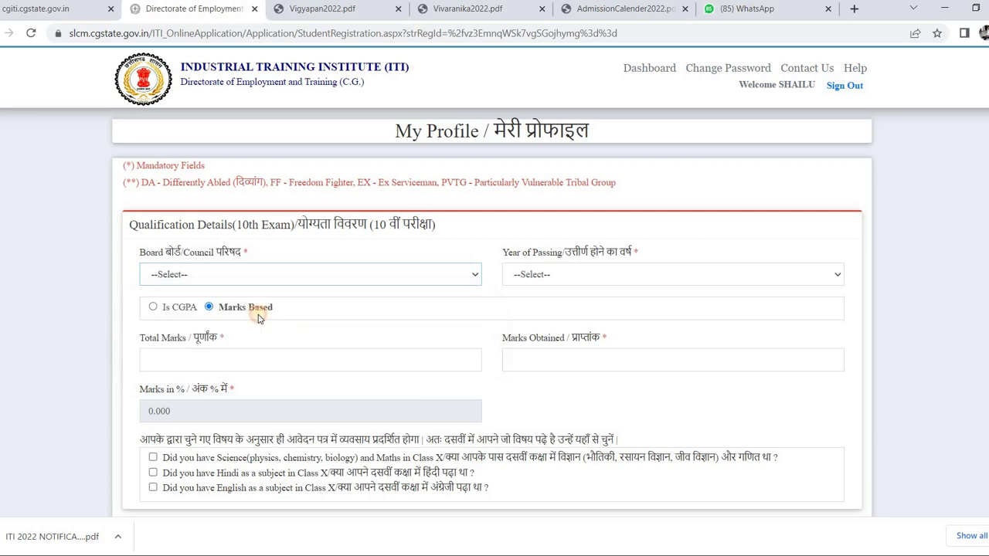
{"action": "left_click", "coordinate": [538, 281]}
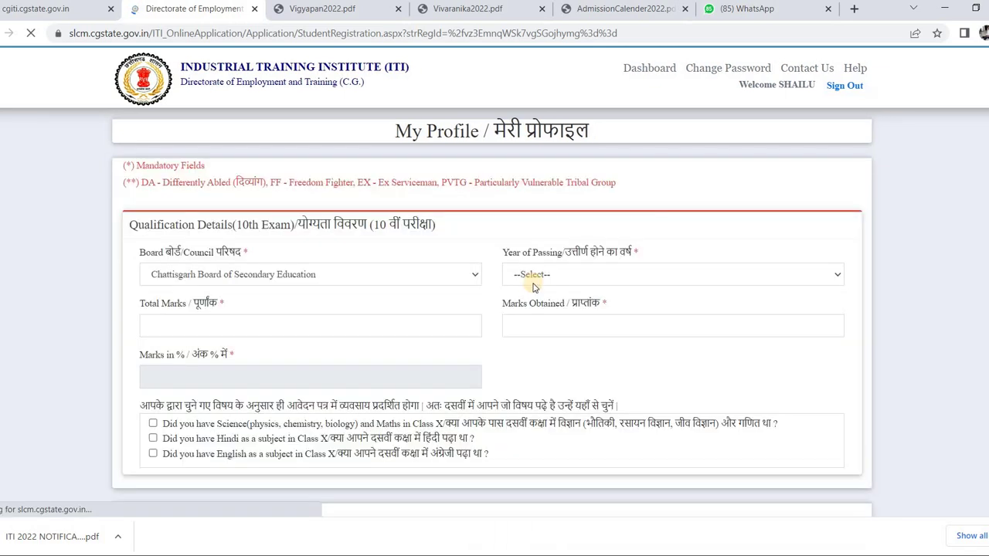
{"action": "left_click", "coordinate": [533, 284]}
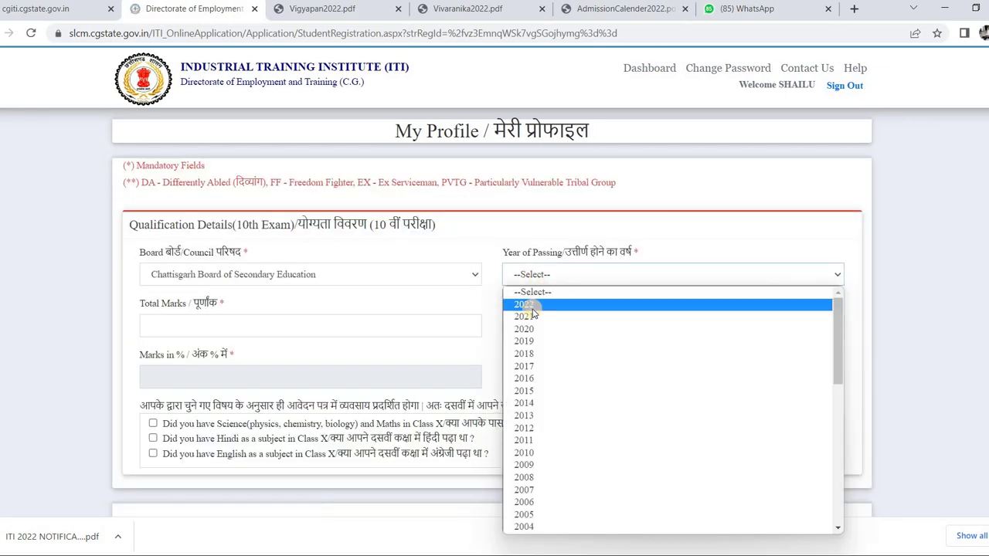
{"action": "left_click", "coordinate": [531, 306]}
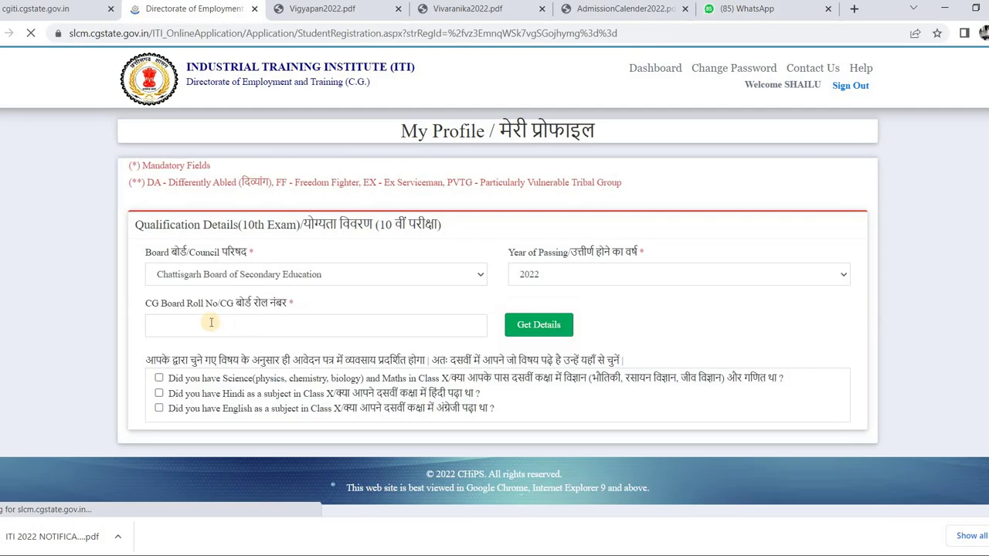
- Paste the roll number, tick Science/Maths, Hindi and English, and fetch the 10th details
{"action": "left_click", "coordinate": [211, 323]}
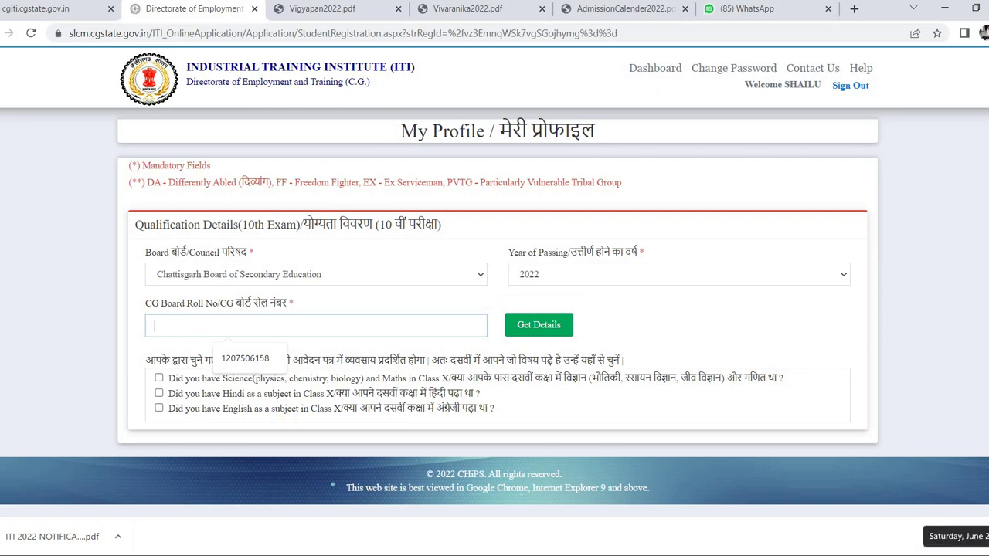
{"action": "key", "text": "ctrl+v"}
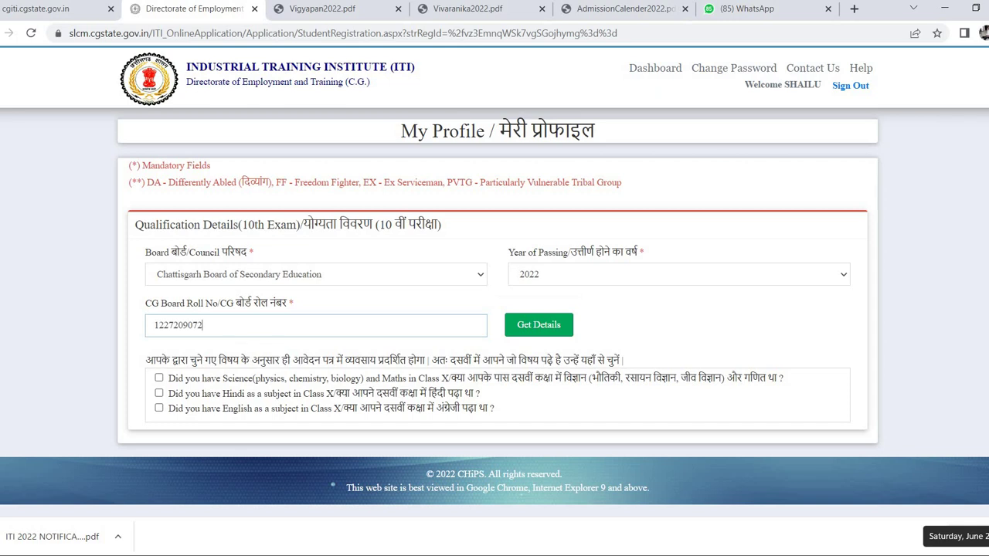
{"action": "left_click", "coordinate": [159, 378]}
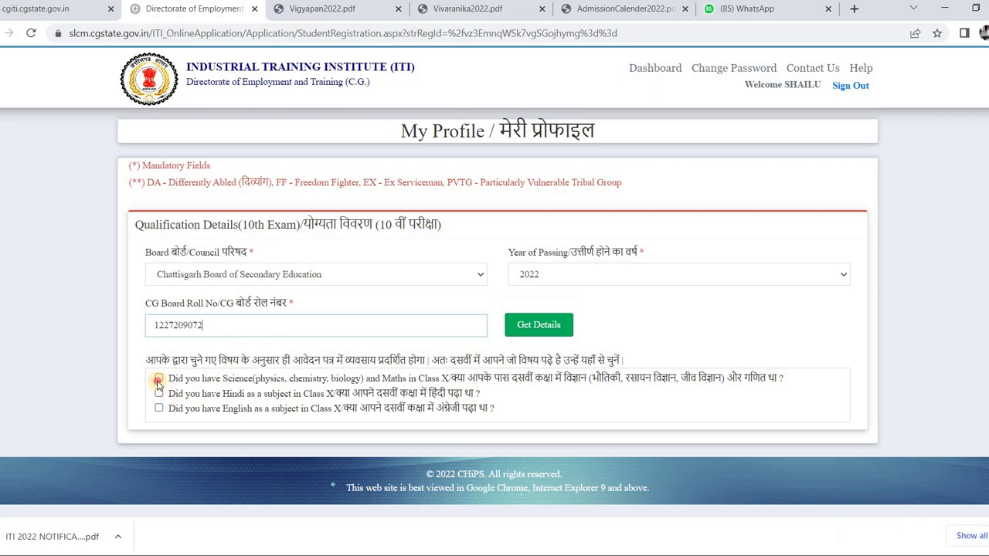
{"action": "left_click", "coordinate": [159, 394]}
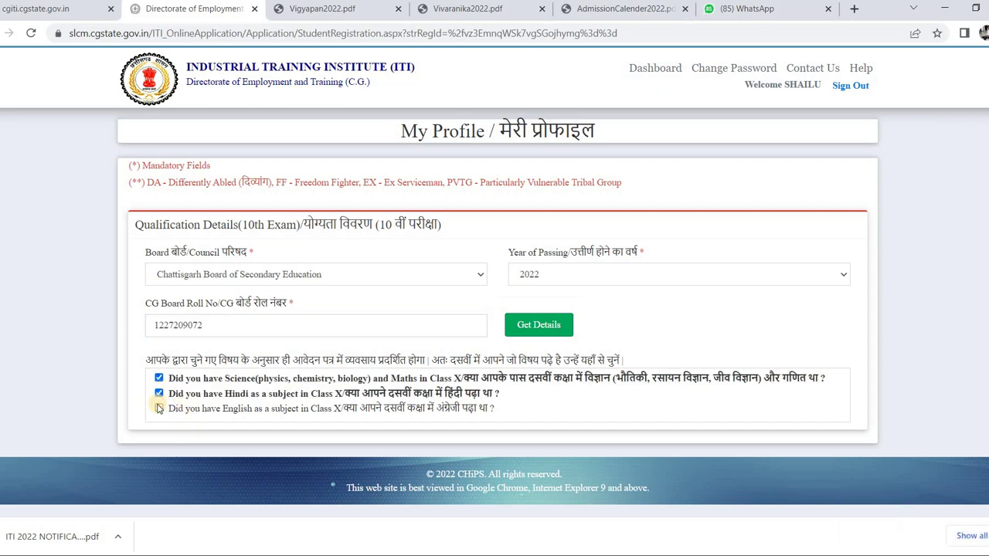
{"action": "left_click", "coordinate": [159, 408]}
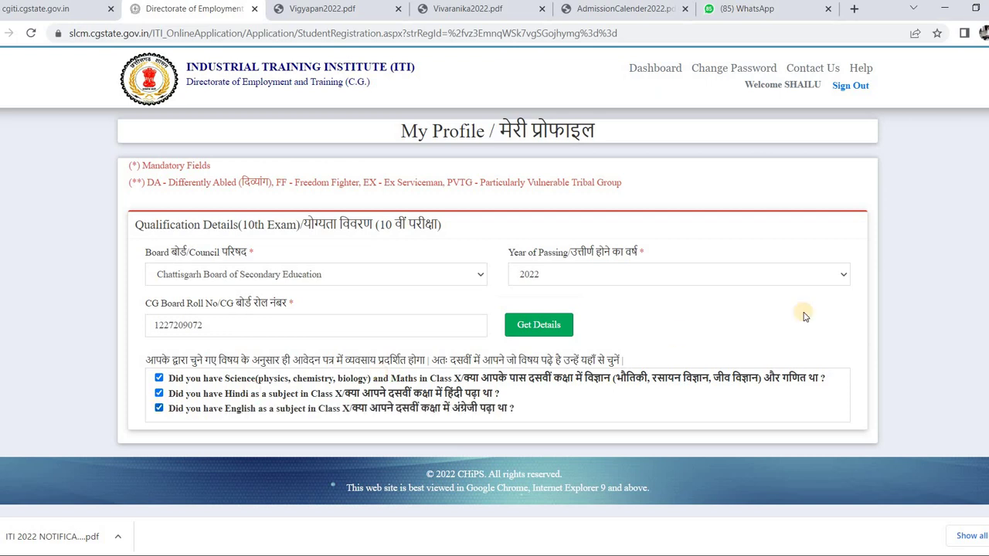
{"action": "left_click", "coordinate": [549, 325]}
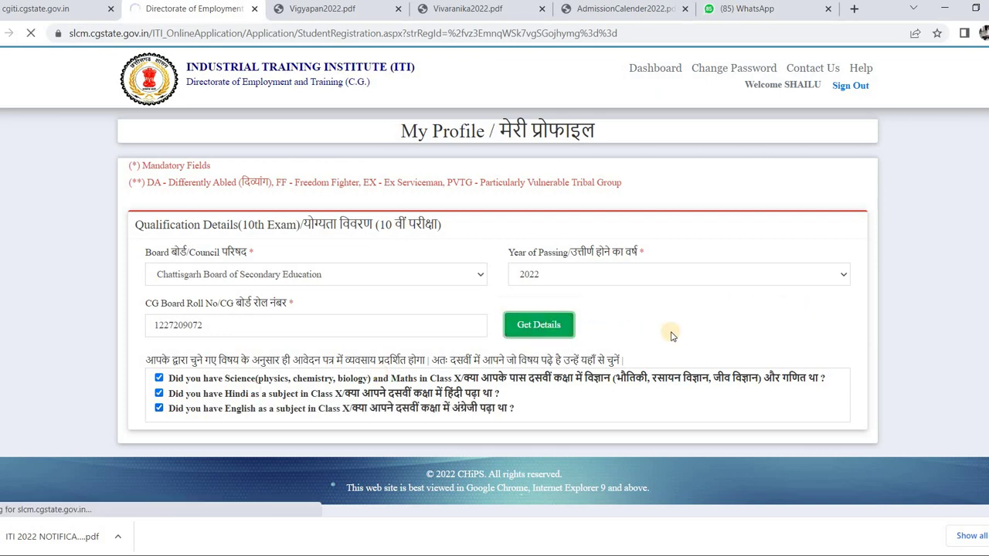
- Set the permanent domicile district to Jashpur
{"action": "scroll", "coordinate": [670, 336], "scroll_direction": "down", "scroll_amount": 5}
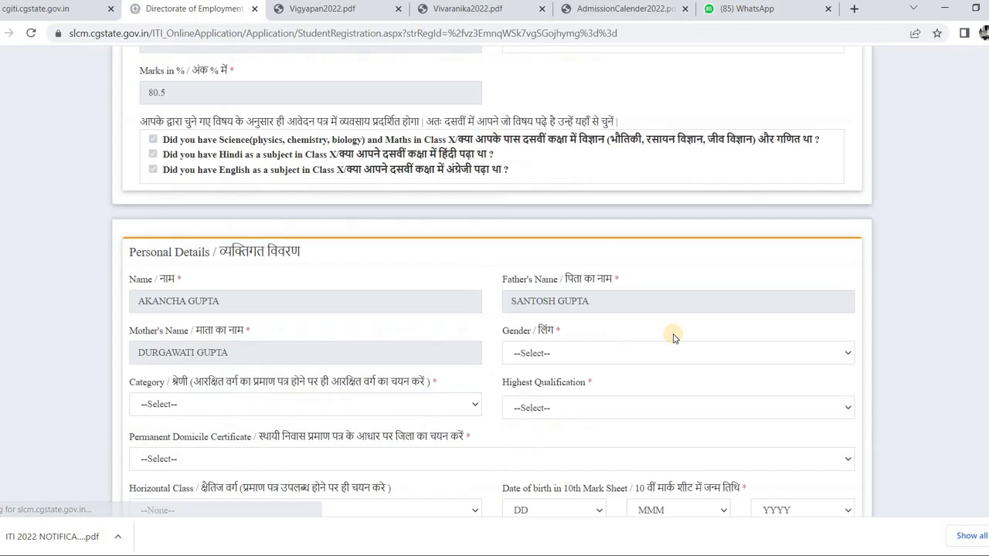
{"action": "scroll", "coordinate": [371, 340], "scroll_direction": "down", "scroll_amount": 4}
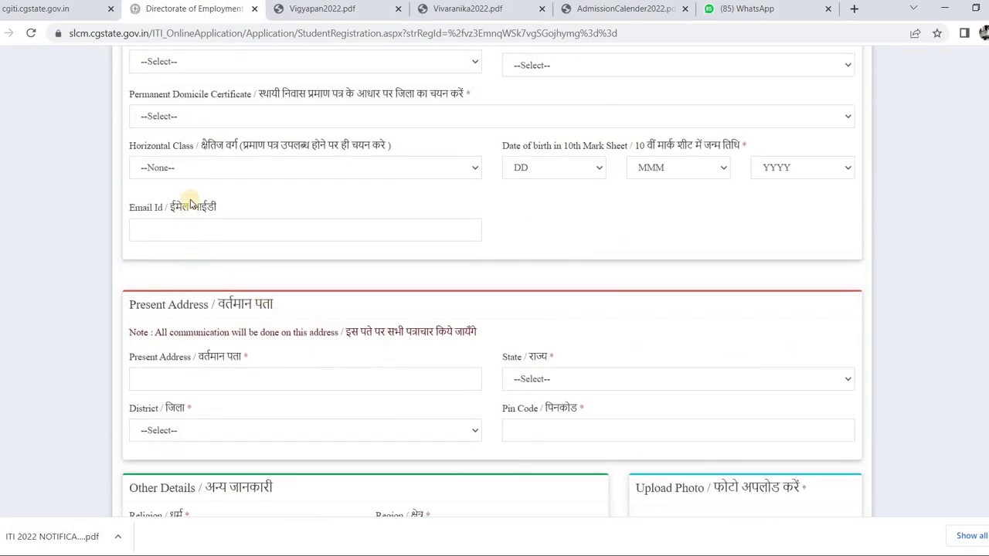
{"action": "left_click", "coordinate": [193, 168]}
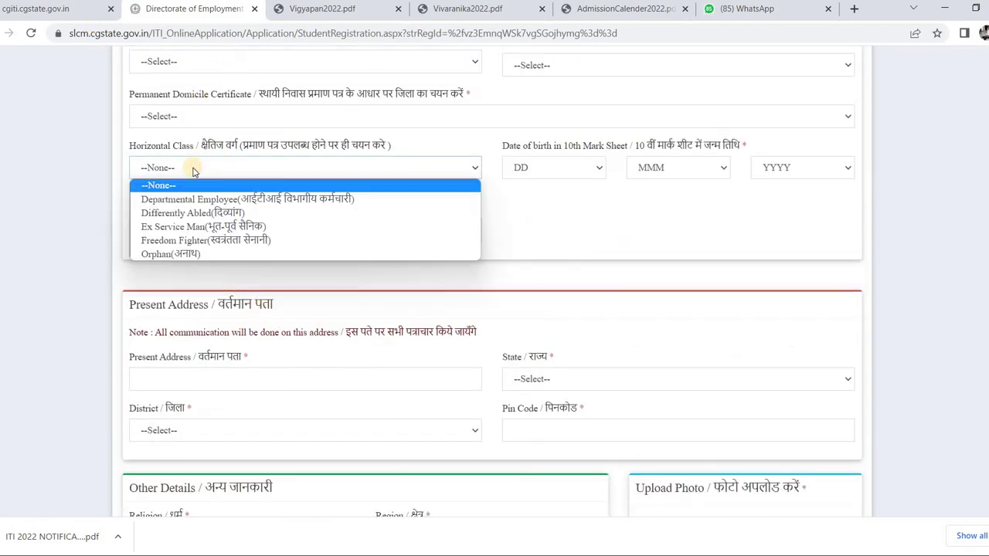
{"action": "left_click", "coordinate": [172, 119]}
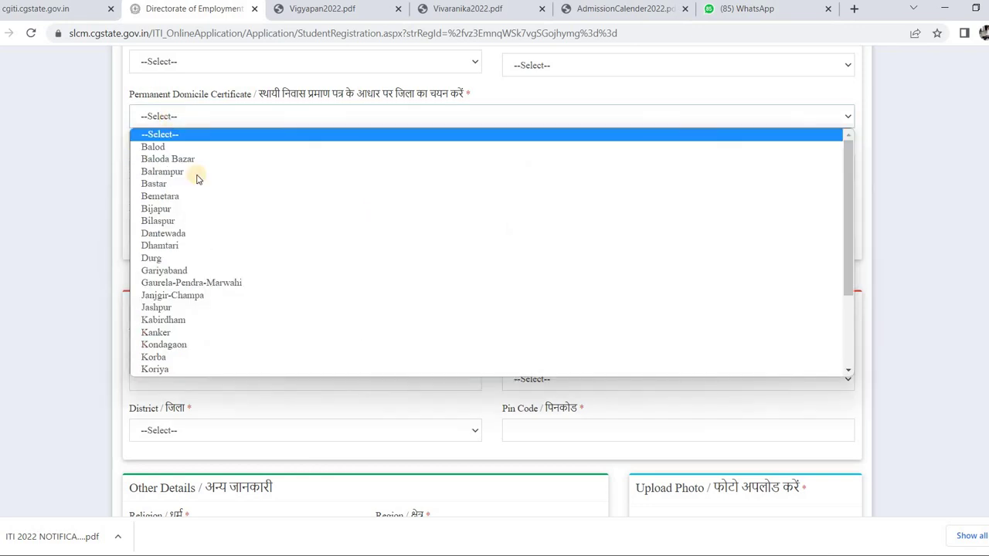
{"action": "scroll", "coordinate": [186, 320], "scroll_direction": "down", "scroll_amount": 3}
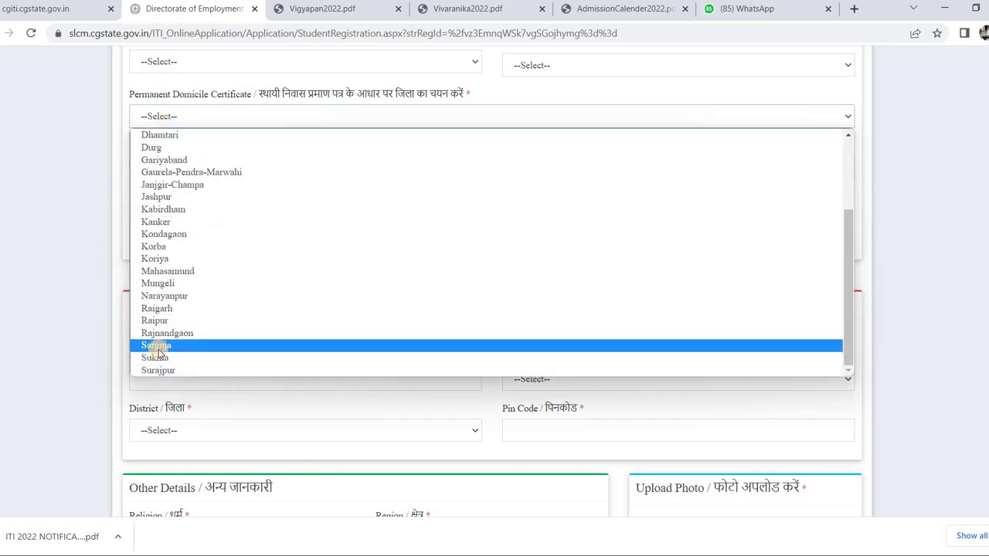
{"action": "left_click", "coordinate": [158, 199]}
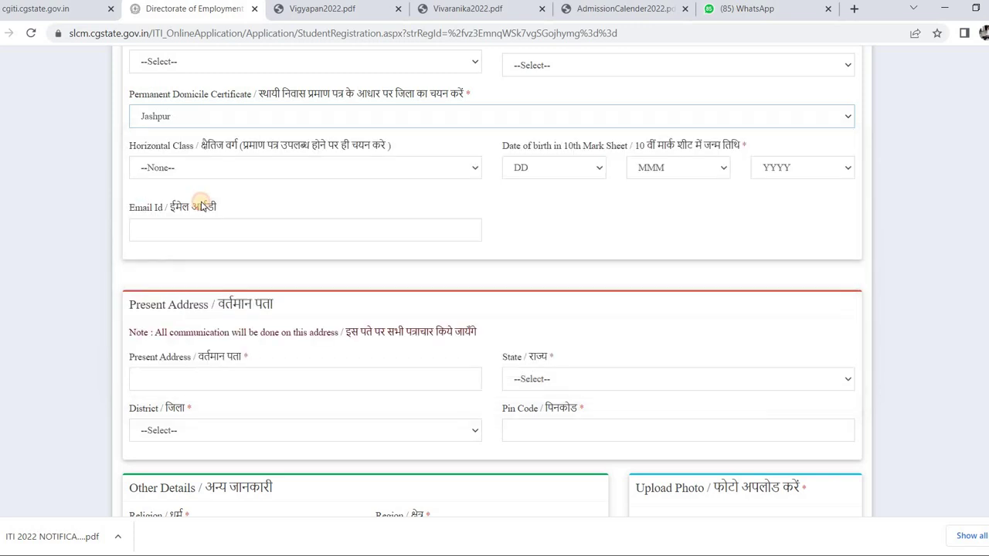
- Set the date of birth to 04 MAY 2006
{"action": "left_click", "coordinate": [559, 170]}
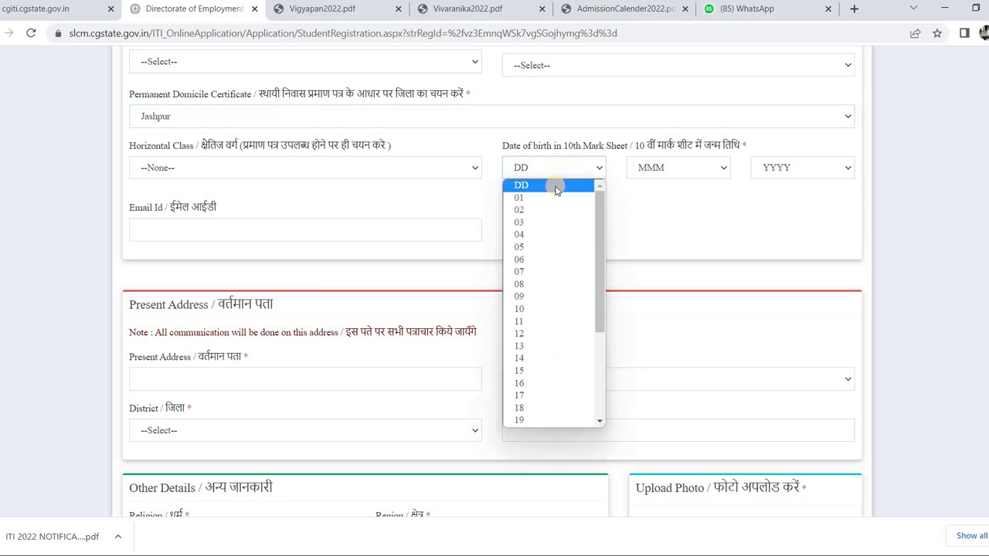
{"action": "left_click", "coordinate": [540, 236]}
{"action": "left_click", "coordinate": [681, 171]}
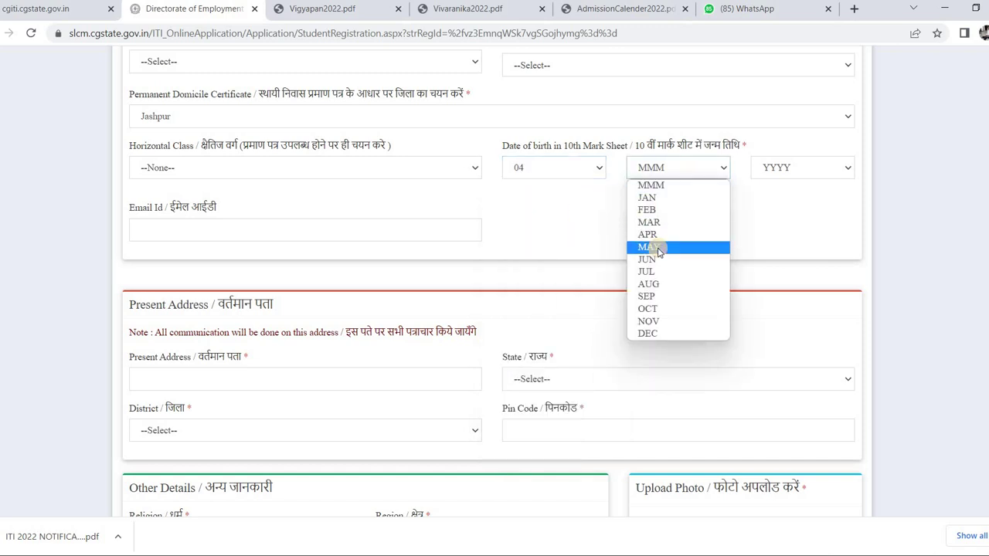
{"action": "left_click", "coordinate": [679, 249]}
{"action": "left_click", "coordinate": [762, 169]}
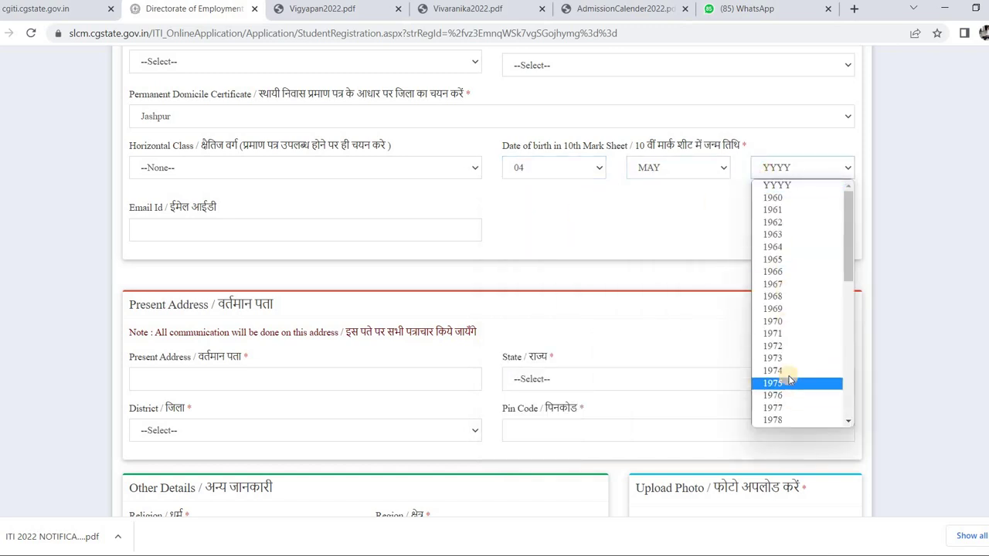
{"action": "scroll", "coordinate": [779, 399], "scroll_direction": "down", "scroll_amount": 5}
{"action": "left_click", "coordinate": [777, 396]}
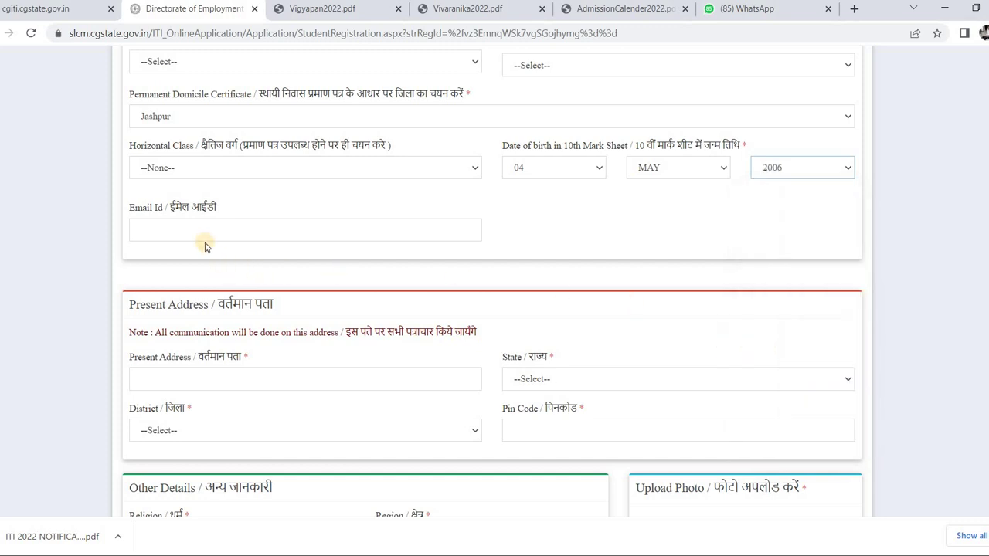
- Fill the e-mail from a saved suggestion and set category ST and gender Female
{"action": "left_click", "coordinate": [198, 232]}
{"action": "left_click", "coordinate": [229, 266]}
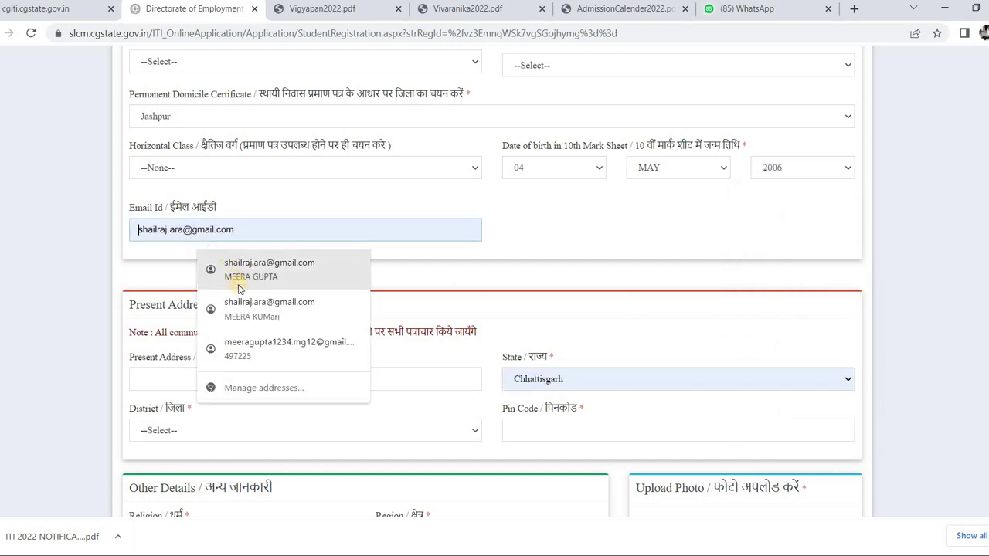
{"action": "left_click", "coordinate": [248, 345]}
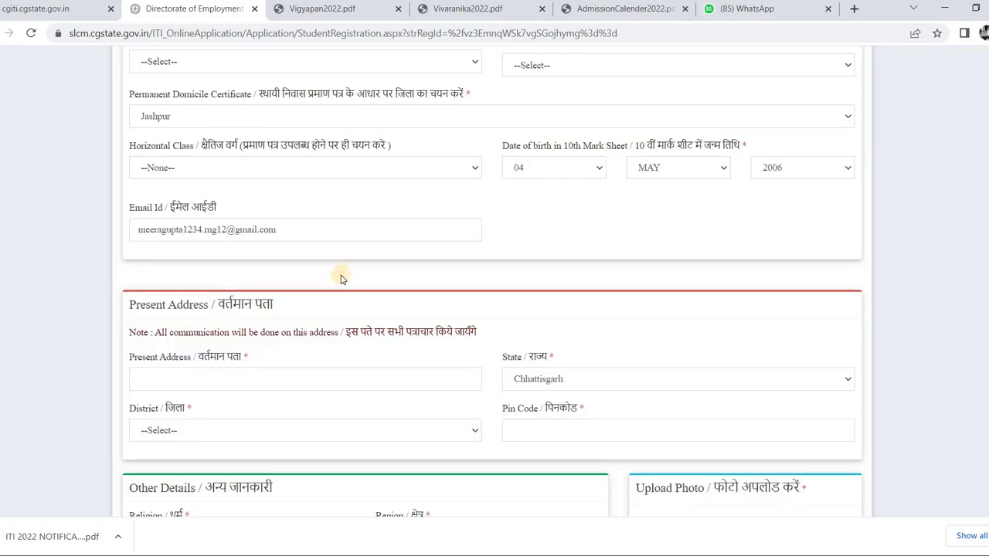
{"action": "scroll", "coordinate": [342, 276], "scroll_direction": "up", "scroll_amount": 1}
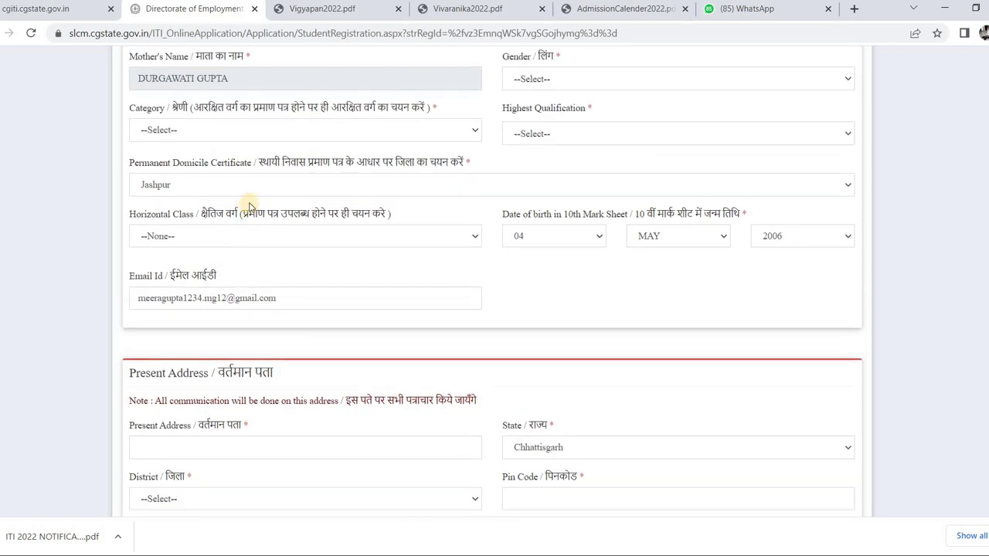
{"action": "left_click", "coordinate": [166, 131]}
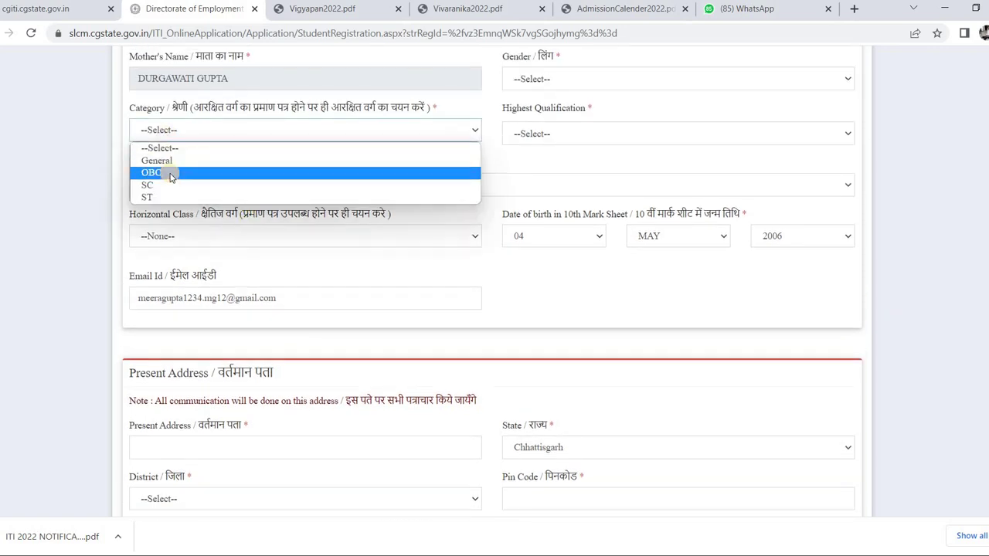
{"action": "left_click", "coordinate": [164, 197]}
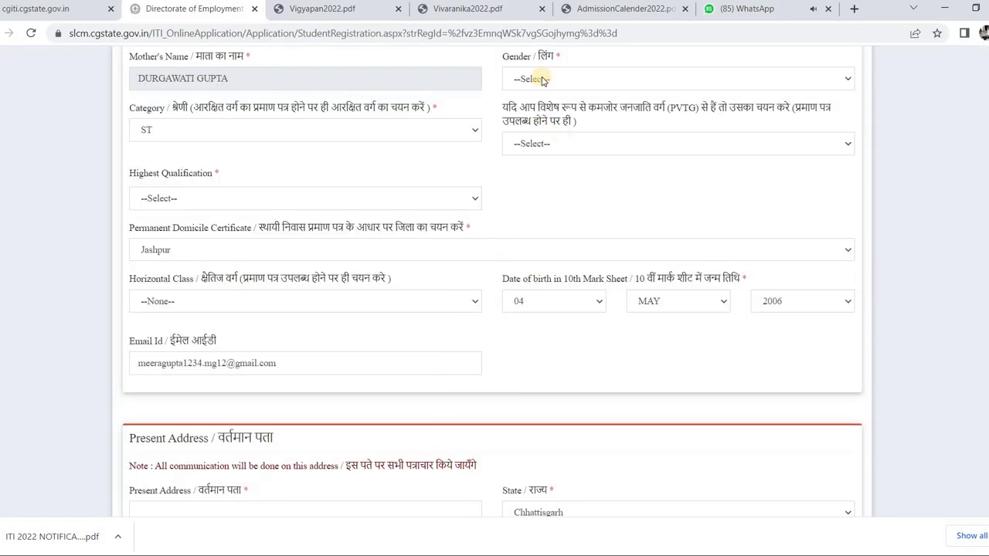
{"action": "left_click", "coordinate": [543, 80]}
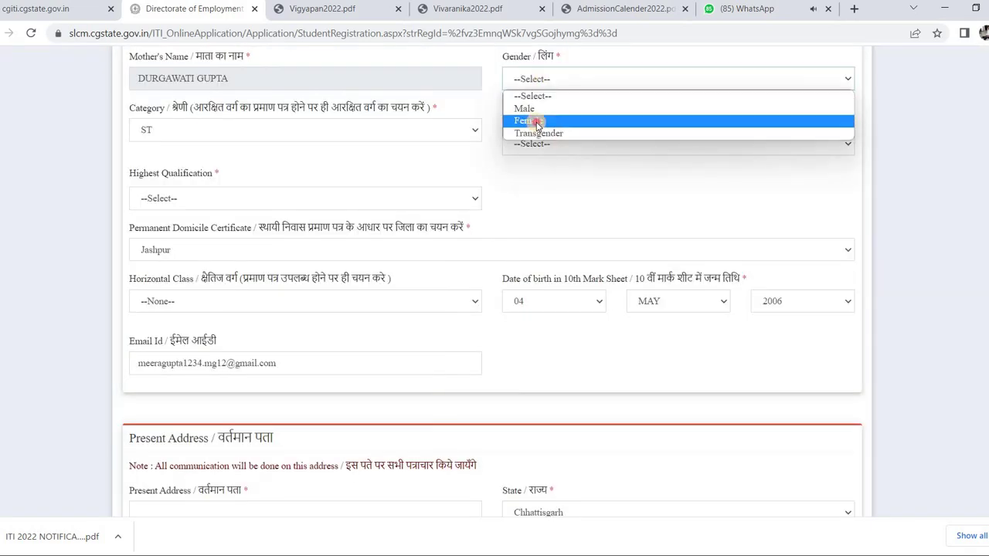
{"action": "left_click", "coordinate": [539, 122]}
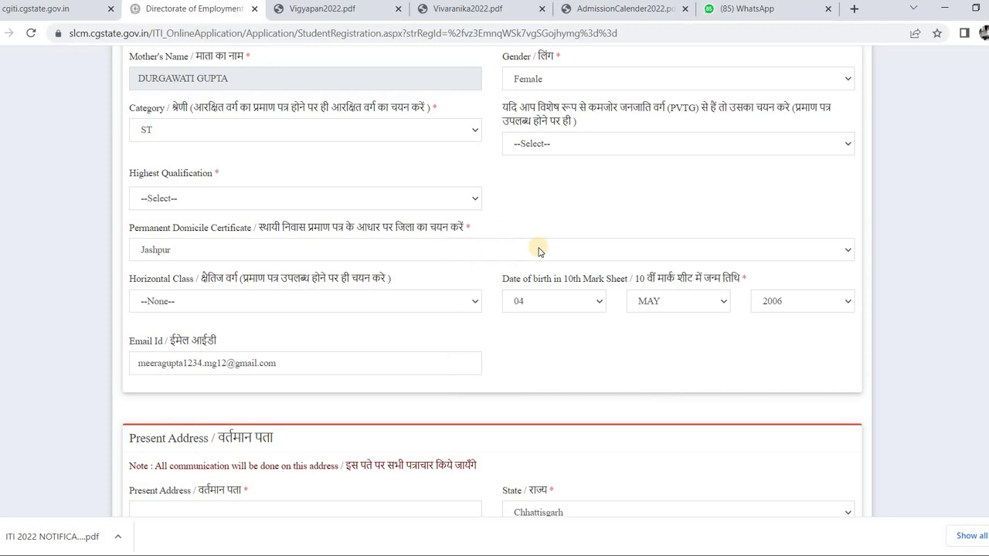
{"action": "scroll", "coordinate": [539, 251], "scroll_direction": "down", "scroll_amount": 3}
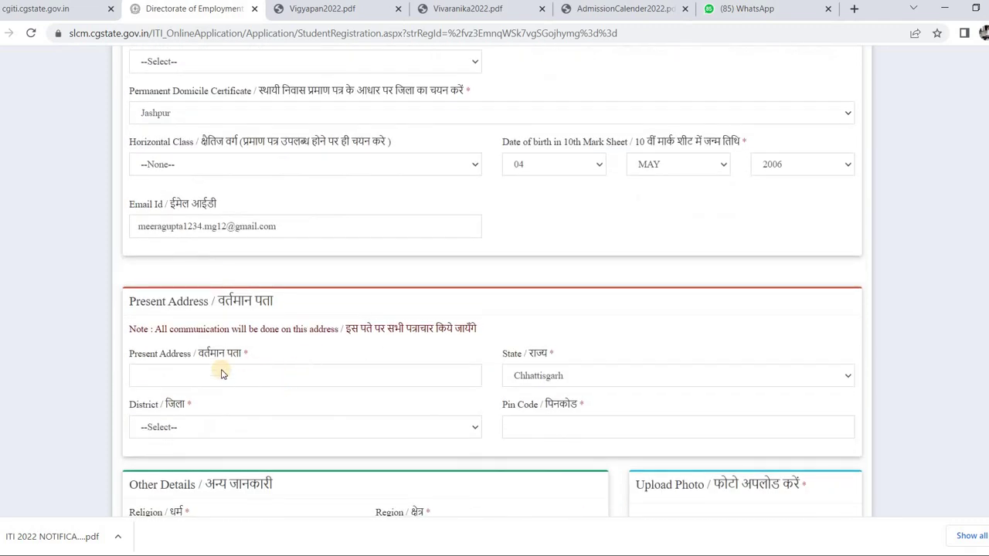
- Fill the present address from a saved suggestion, pick district Jashpur and enter pin code 496224
{"action": "scroll", "coordinate": [221, 374], "scroll_direction": "down", "scroll_amount": 2}
{"action": "left_click", "coordinate": [189, 302]}
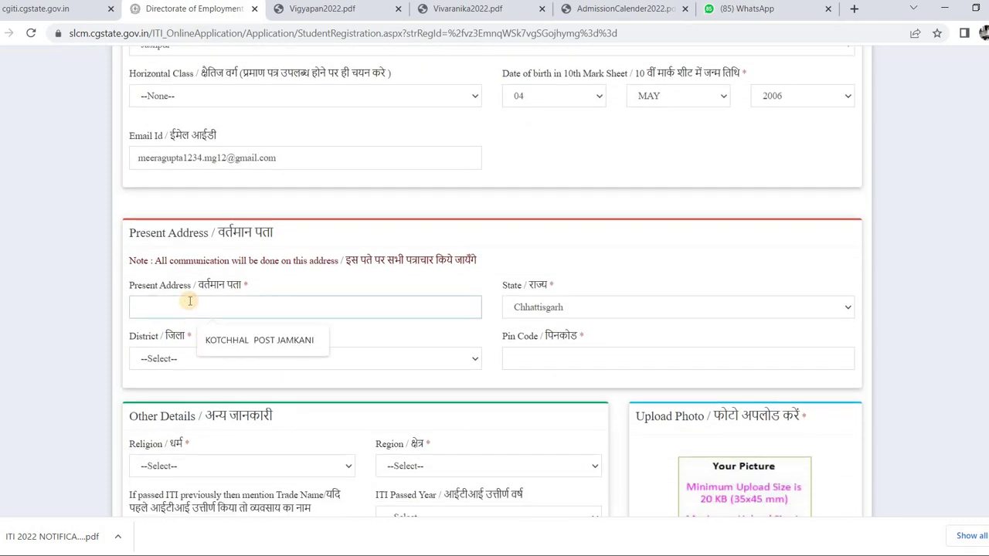
{"action": "left_click", "coordinate": [255, 340]}
{"action": "left_click", "coordinate": [267, 360]}
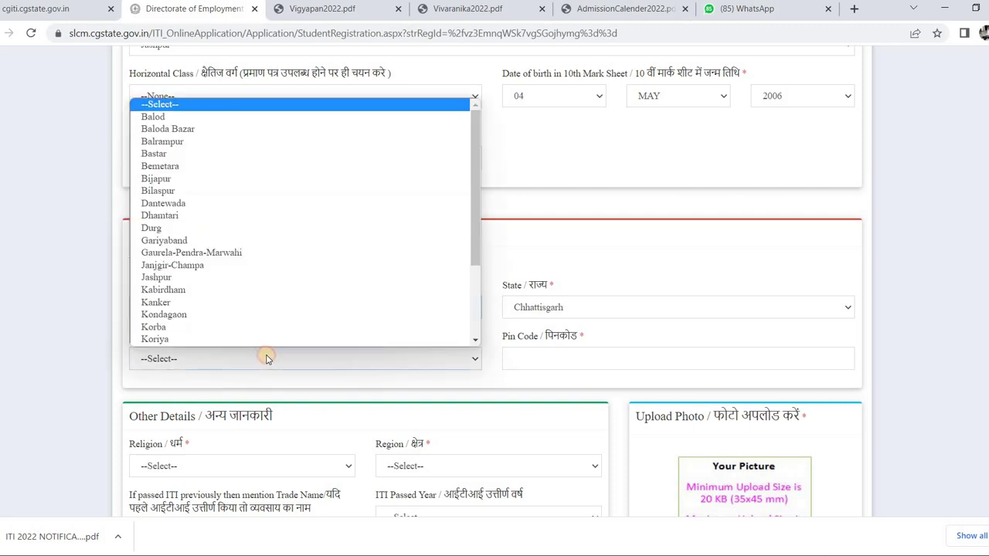
{"action": "scroll", "coordinate": [189, 332], "scroll_direction": "down", "scroll_amount": 3}
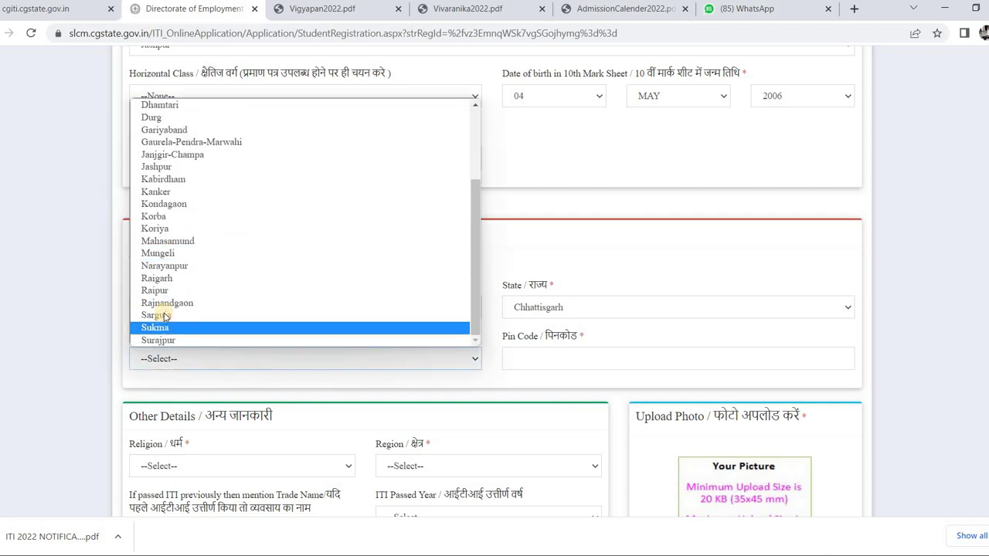
{"action": "left_click", "coordinate": [171, 167]}
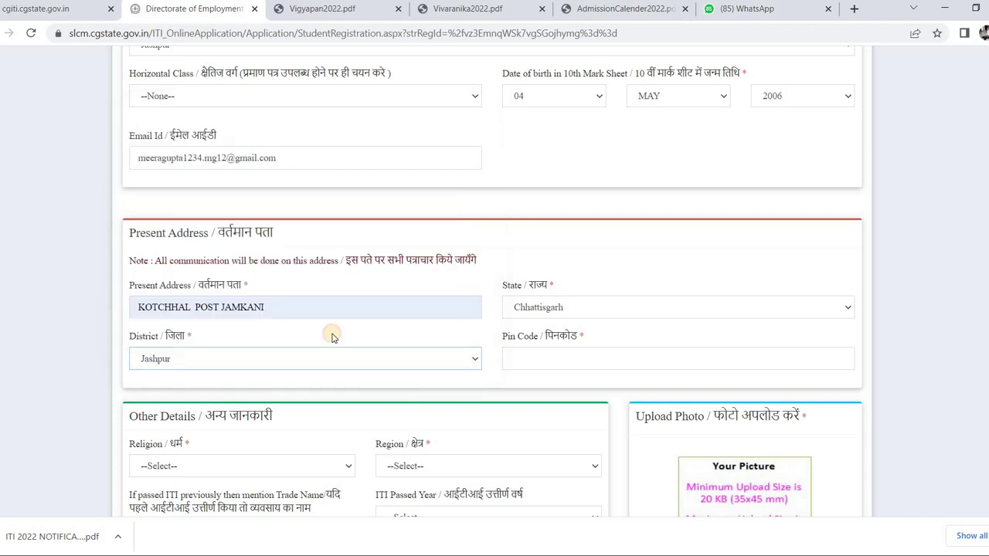
{"action": "left_click", "coordinate": [529, 358]}
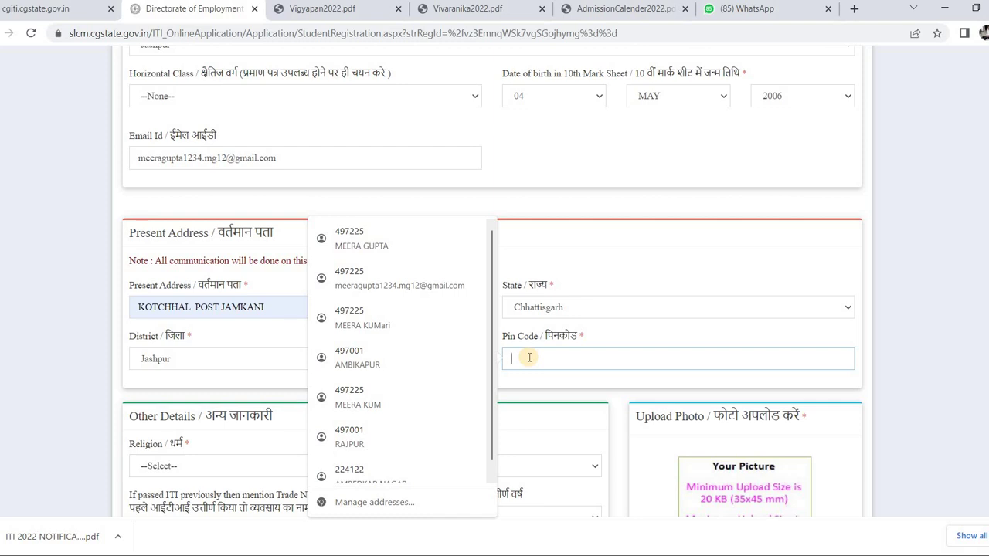
{"action": "type", "text": "4"}
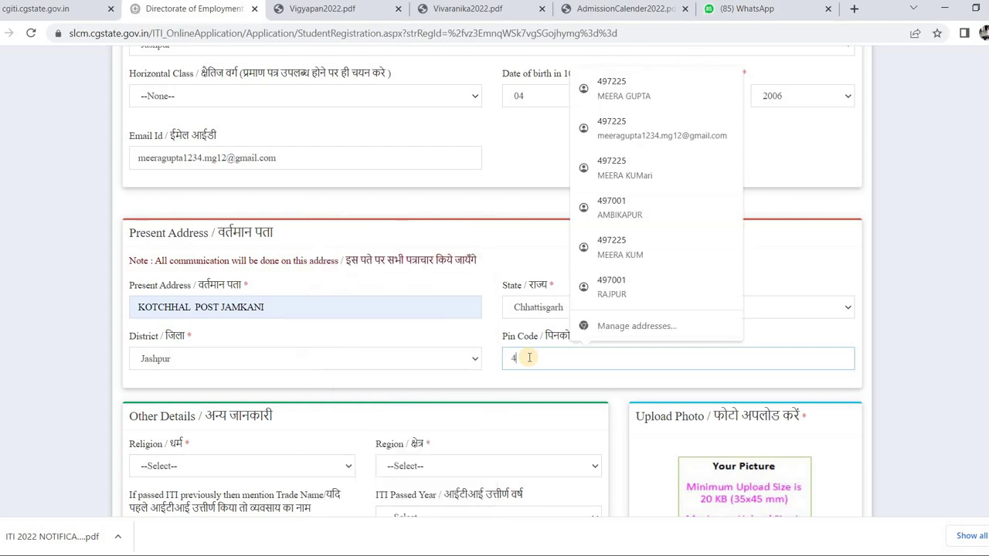
{"action": "type", "text": "96224"}
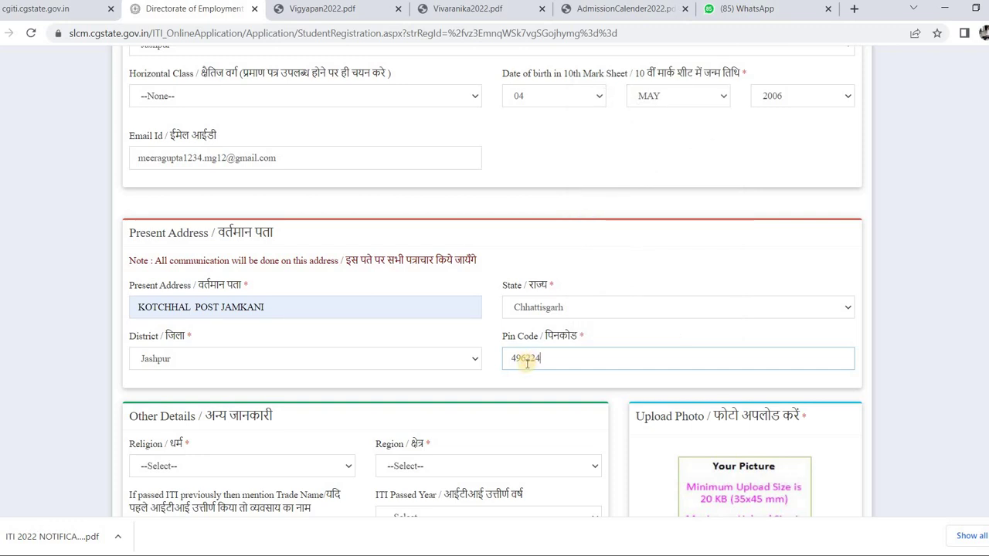
{"action": "scroll", "coordinate": [494, 373], "scroll_direction": "down", "scroll_amount": 1}
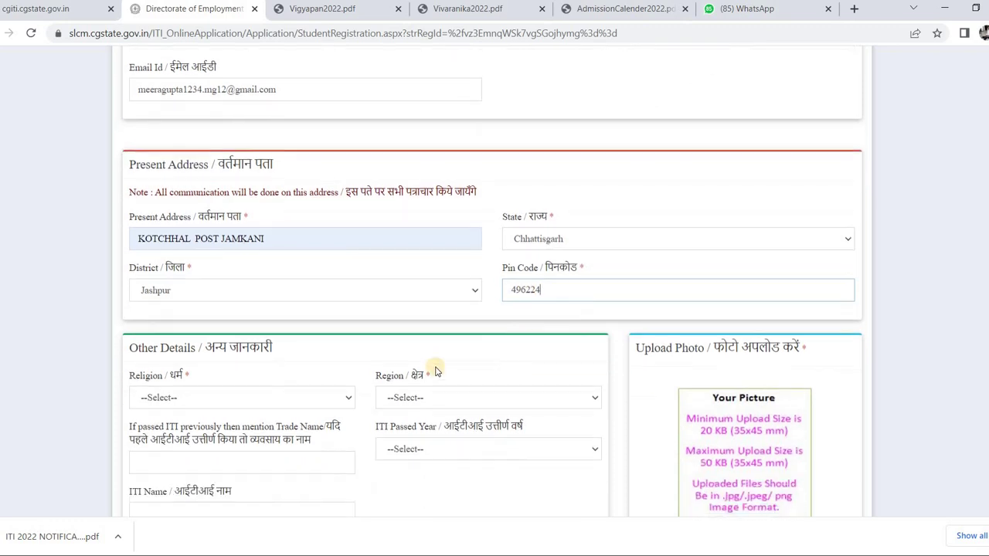
- Set Religion to Hinduism and Region to Rural under Other Details
{"action": "left_click", "coordinate": [209, 401]}
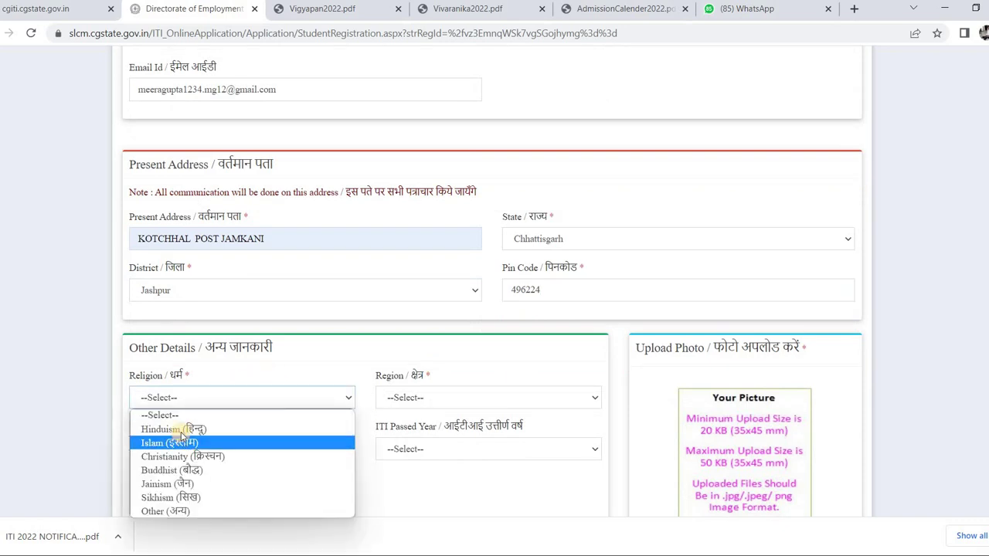
{"action": "left_click", "coordinate": [183, 430]}
{"action": "left_click", "coordinate": [433, 398]}
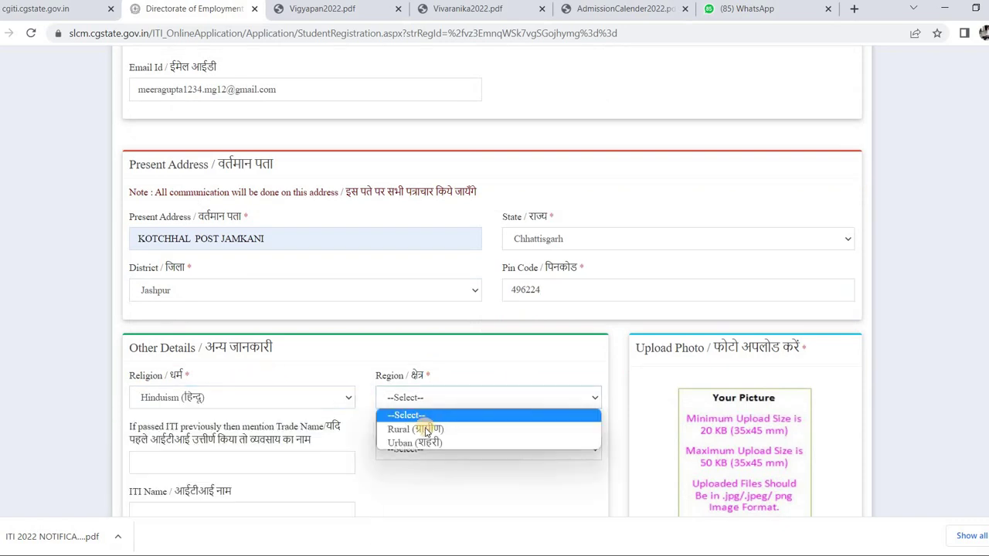
{"action": "left_click", "coordinate": [421, 429]}
{"action": "scroll", "coordinate": [713, 375], "scroll_direction": "down", "scroll_amount": 2}
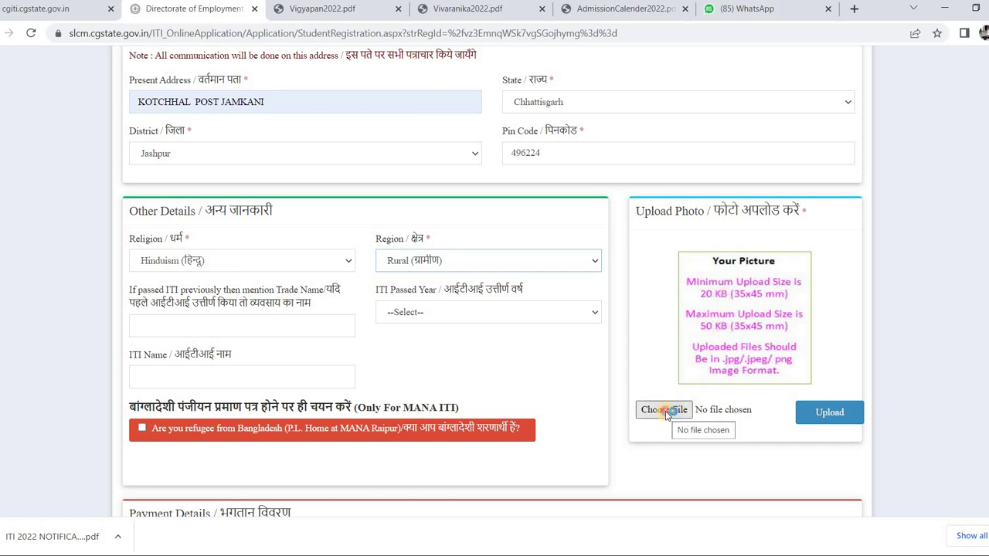
{"action": "left_click", "coordinate": [667, 414]}
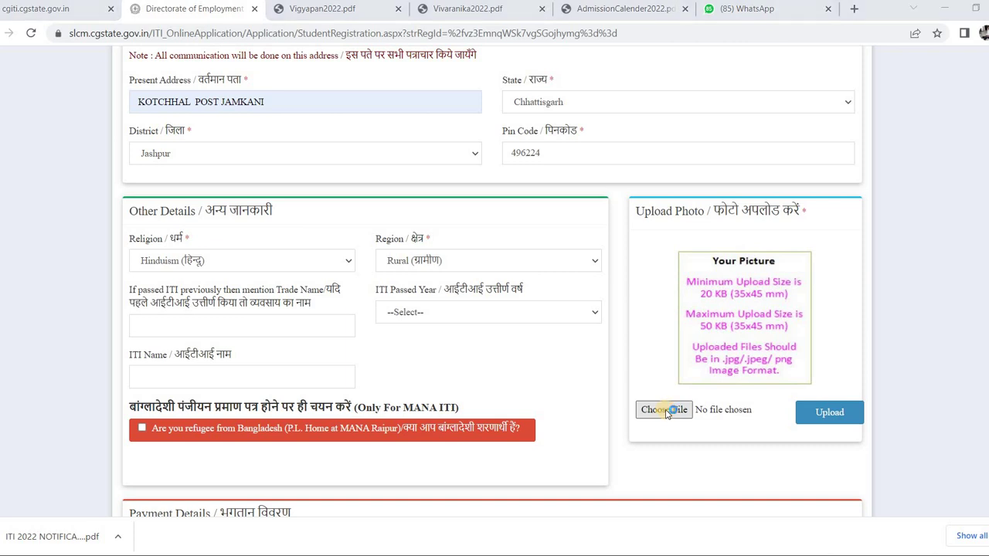
- Upload the applicant photo, replacing the rejected under-20KB file with a larger one
{"action": "left_click", "coordinate": [803, 421]}
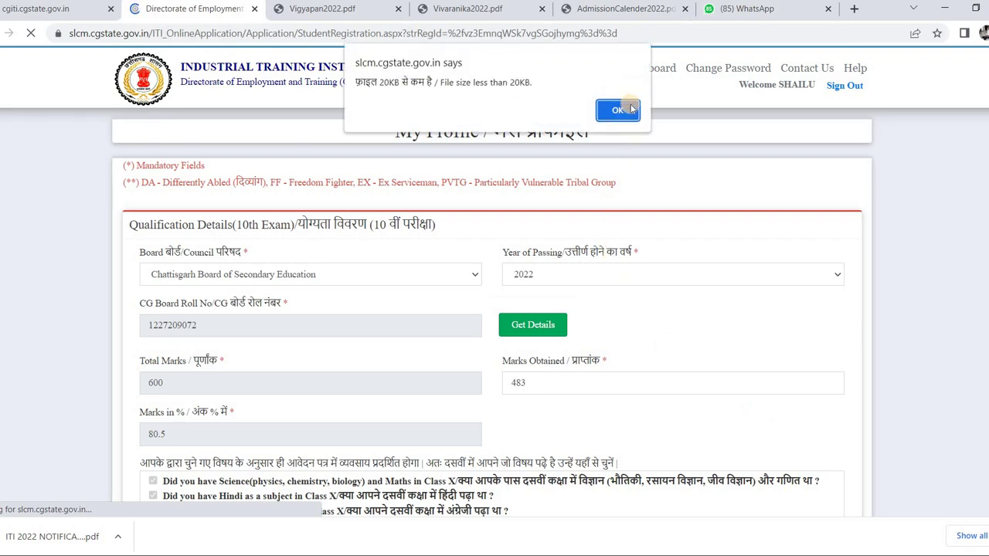
{"action": "left_click", "coordinate": [628, 114]}
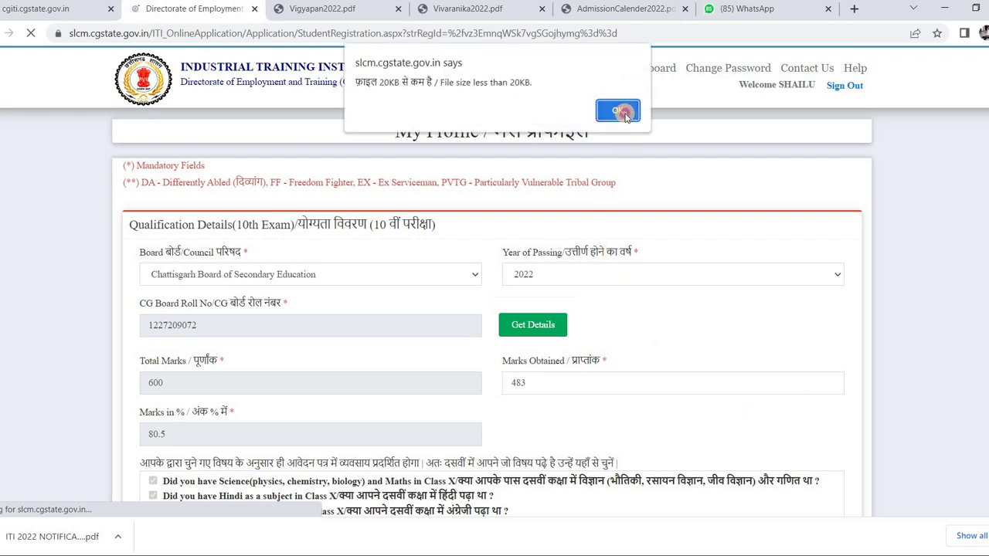
{"action": "left_click", "coordinate": [669, 274]}
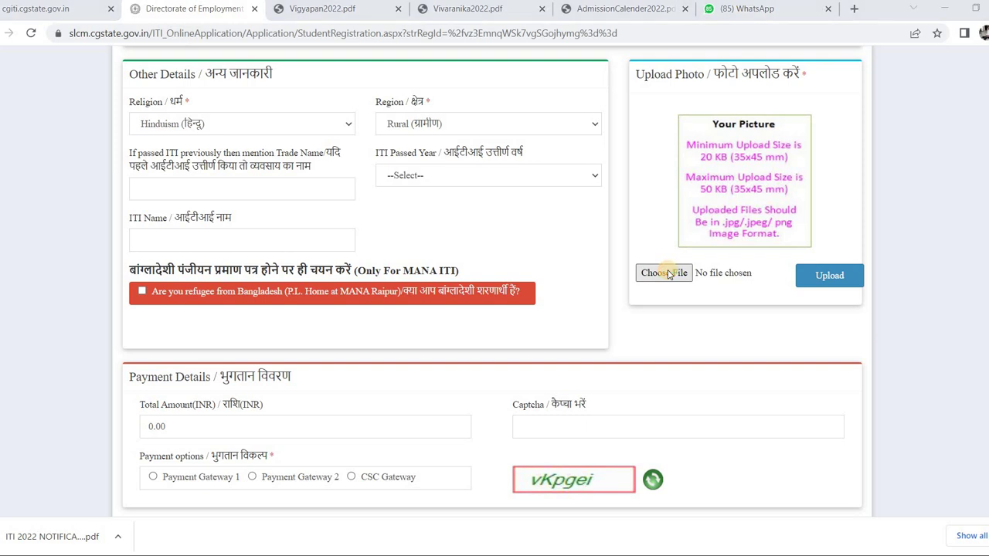
{"action": "double_click", "coordinate": [360, 111]}
{"action": "left_click", "coordinate": [825, 279]}
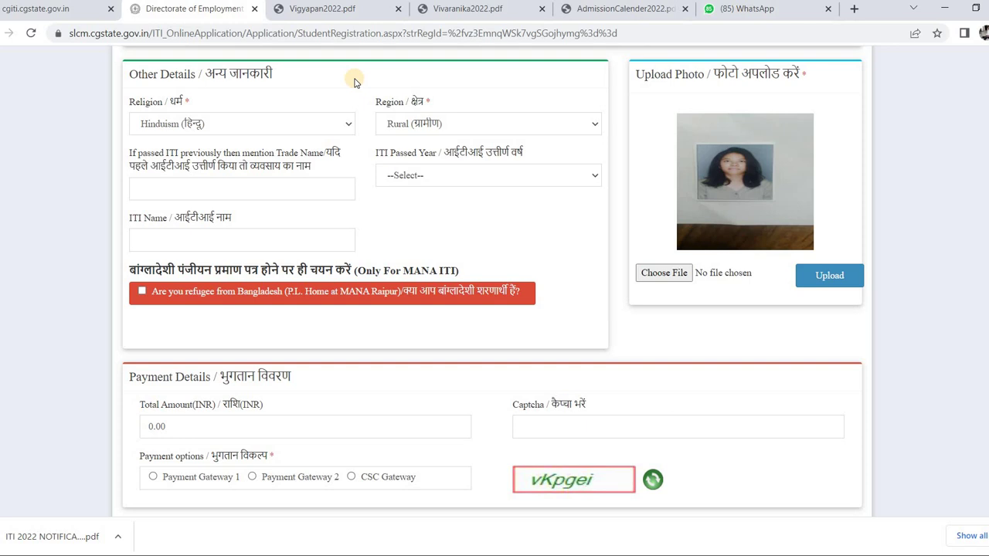
- Choose Payment Gateway 1, save the application and confirm the redirect to the ₹47.20 payment page
{"action": "scroll", "coordinate": [355, 82], "scroll_direction": "up", "scroll_amount": 2}
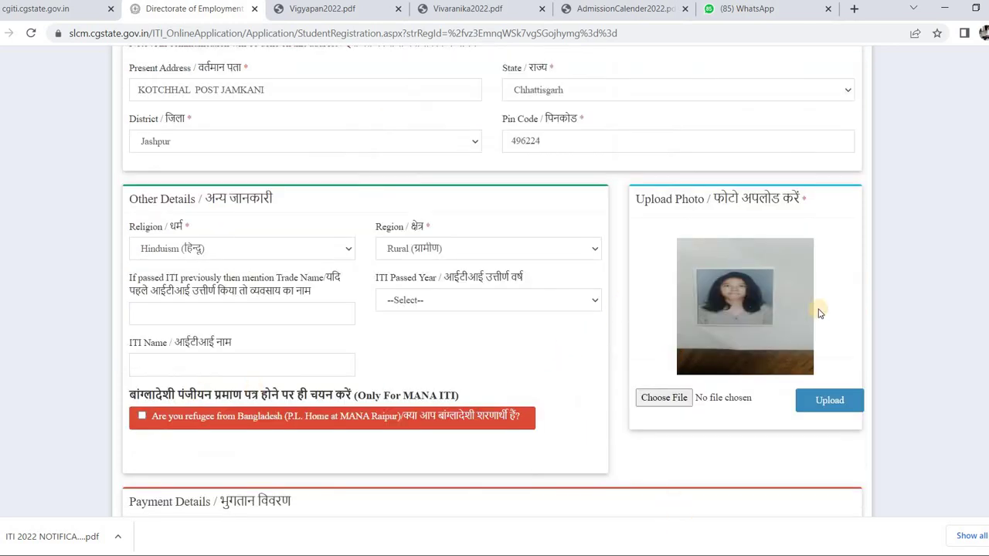
{"action": "scroll", "coordinate": [236, 398], "scroll_direction": "down", "scroll_amount": 4}
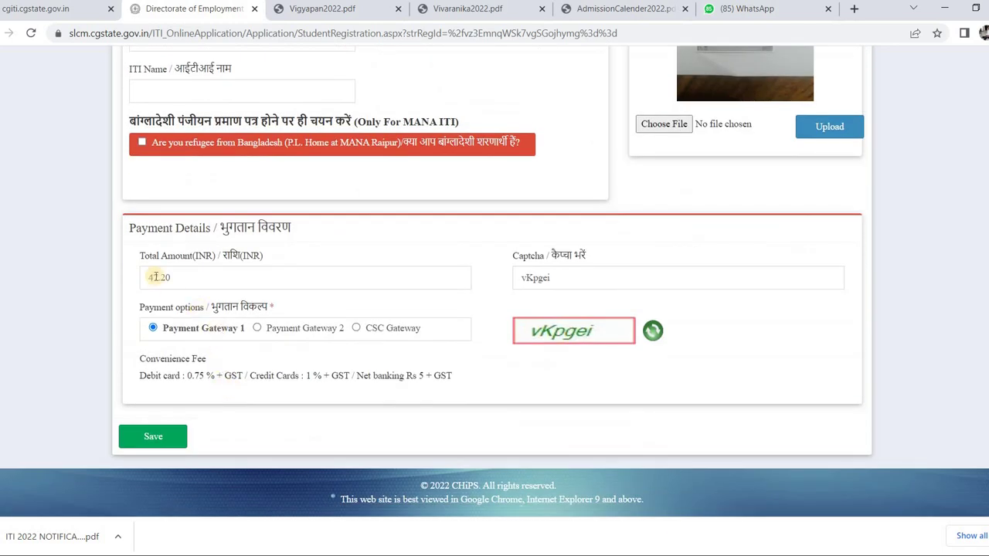
{"action": "left_click", "coordinate": [273, 330]}
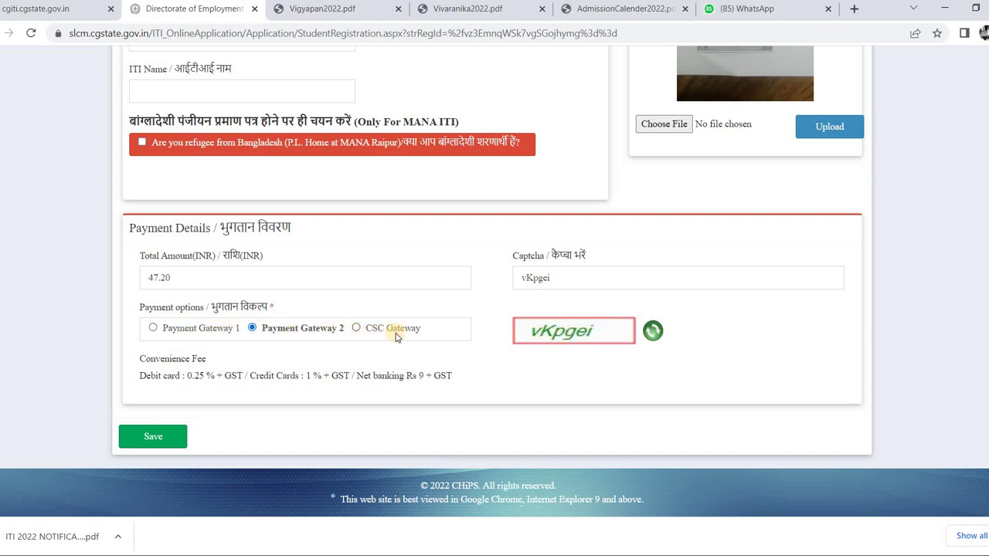
{"action": "left_click", "coordinate": [155, 328]}
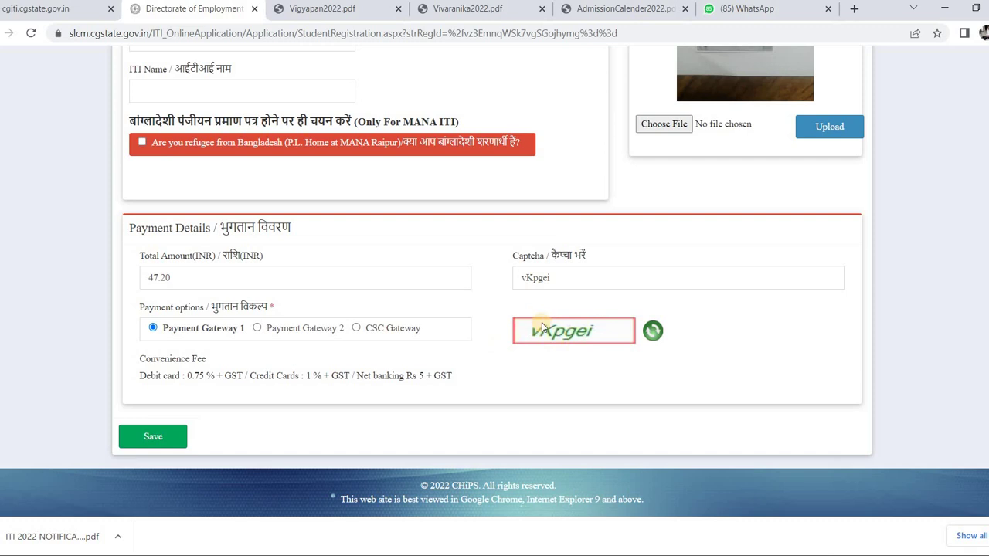
{"action": "left_click", "coordinate": [152, 438]}
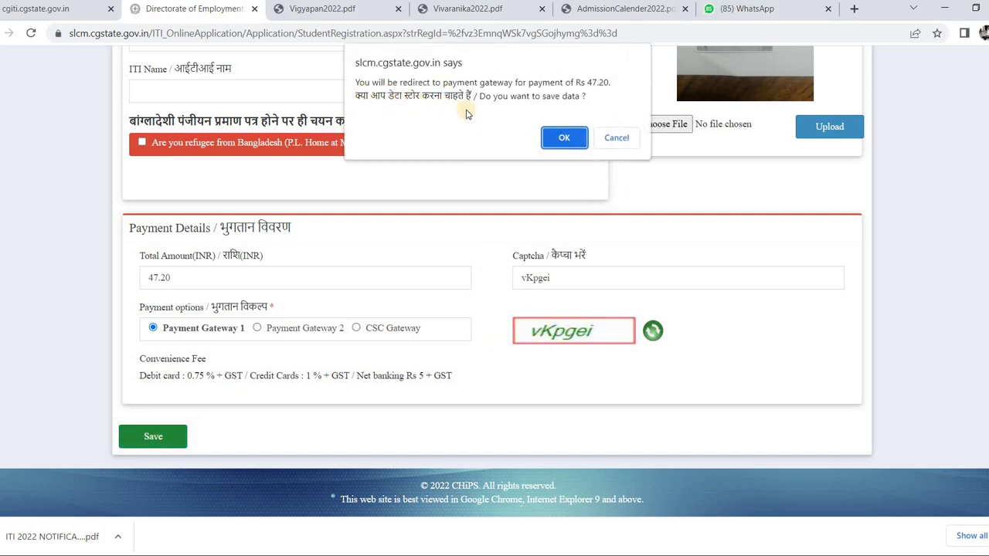
{"action": "left_click", "coordinate": [560, 137]}
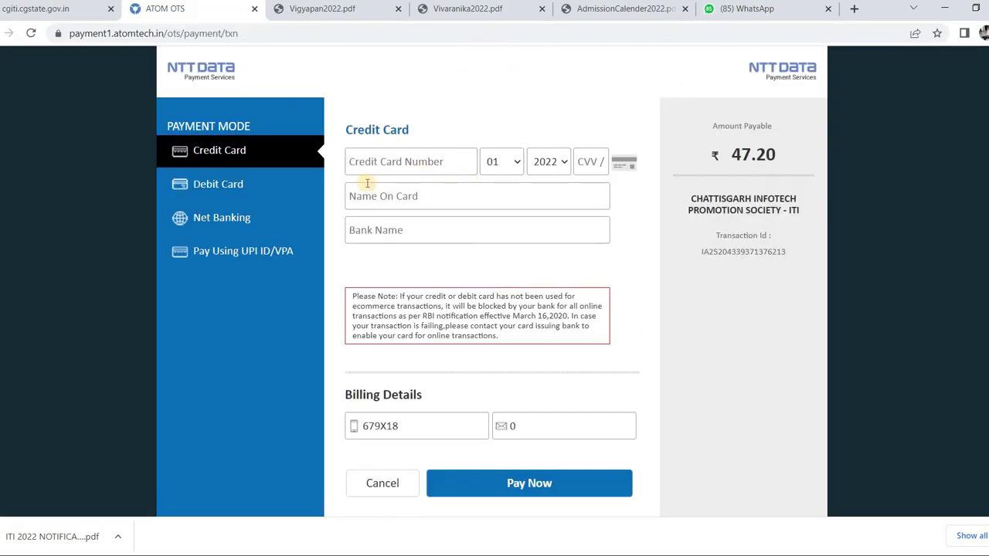
- Switch the payment mode to UPI ID/VPA and start entering the payer's UPI address
{"action": "left_click", "coordinate": [231, 255]}
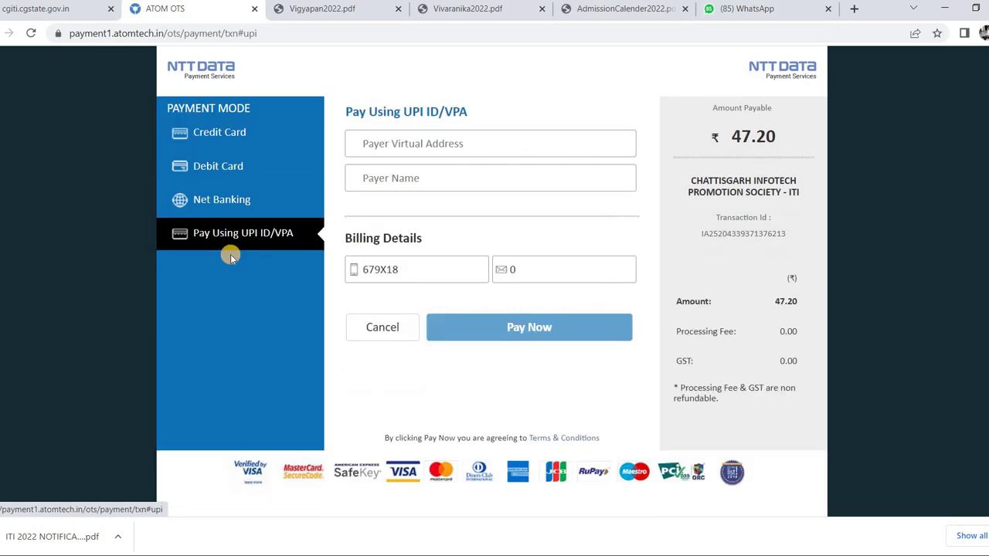
{"action": "left_click", "coordinate": [415, 143]}
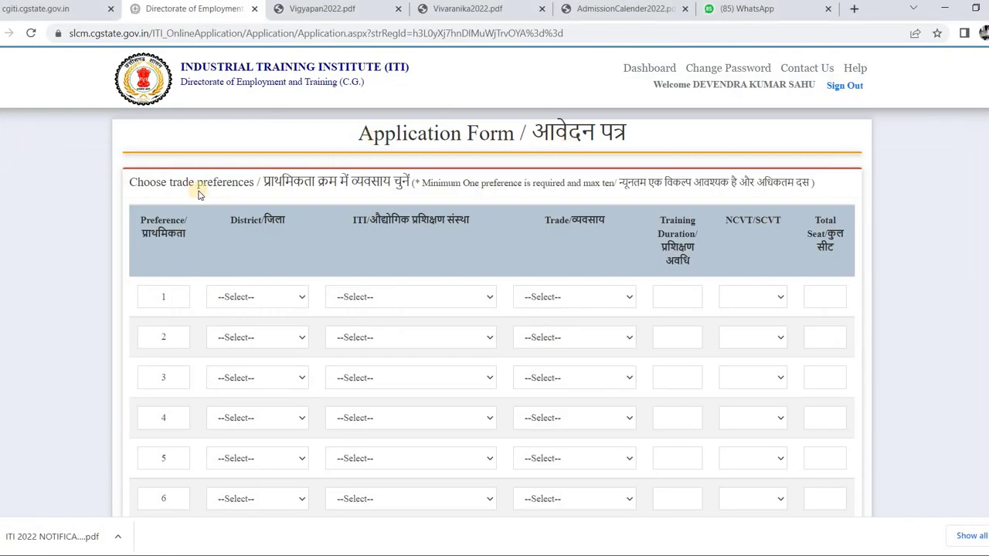
- Set preference 1 to Sarguja, Govt. I.T.I. Sitapur, Computer Operator and Programming Assistant
{"action": "scroll", "coordinate": [197, 288], "scroll_direction": "down", "scroll_amount": 1}
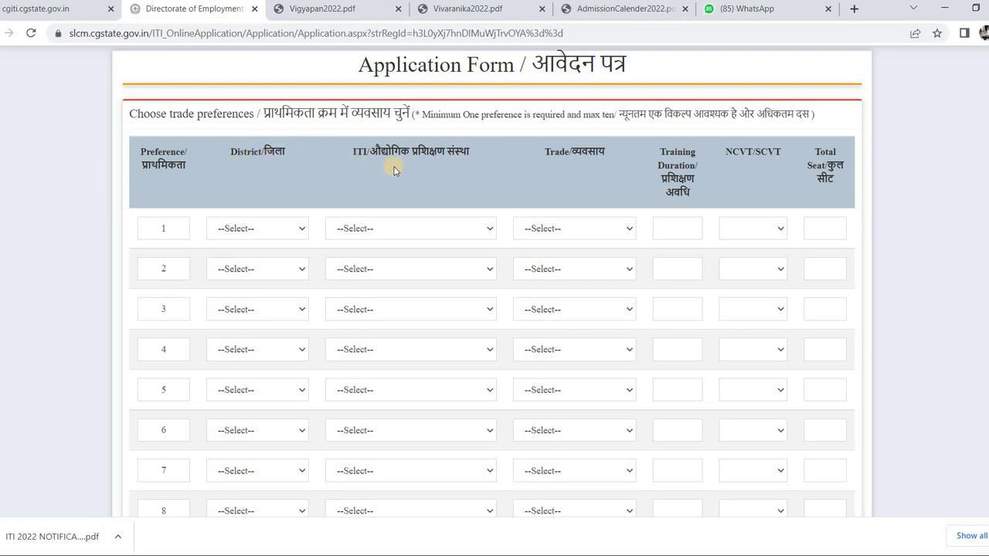
{"action": "scroll", "coordinate": [221, 320], "scroll_direction": "down", "scroll_amount": 6}
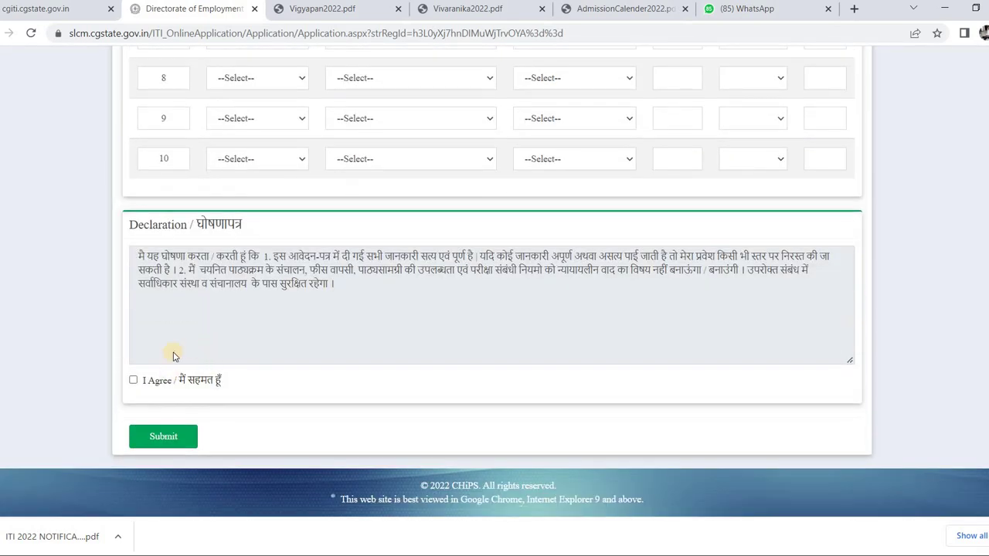
{"action": "scroll", "coordinate": [173, 357], "scroll_direction": "up", "scroll_amount": 7}
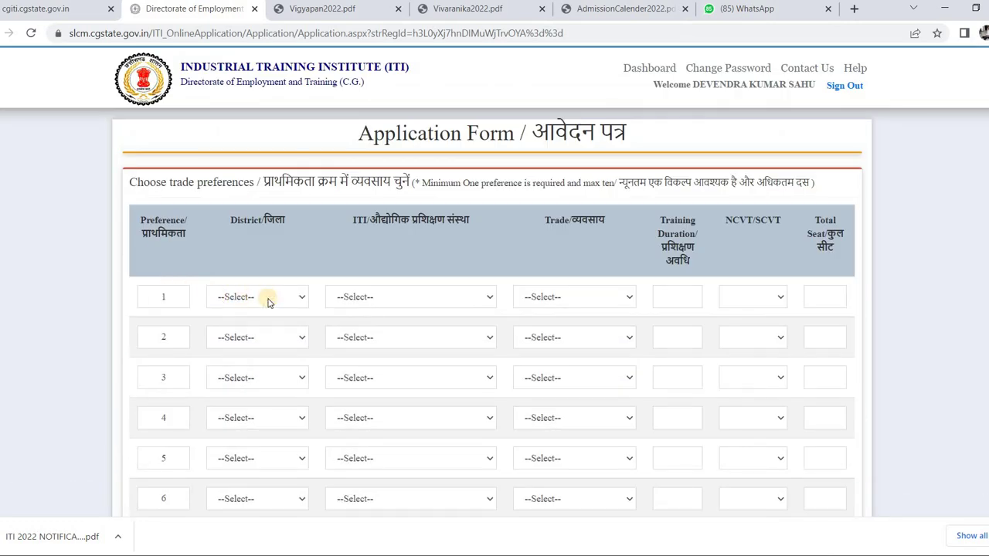
{"action": "left_click", "coordinate": [269, 299]}
{"action": "scroll", "coordinate": [249, 262], "scroll_direction": "down", "scroll_amount": 3}
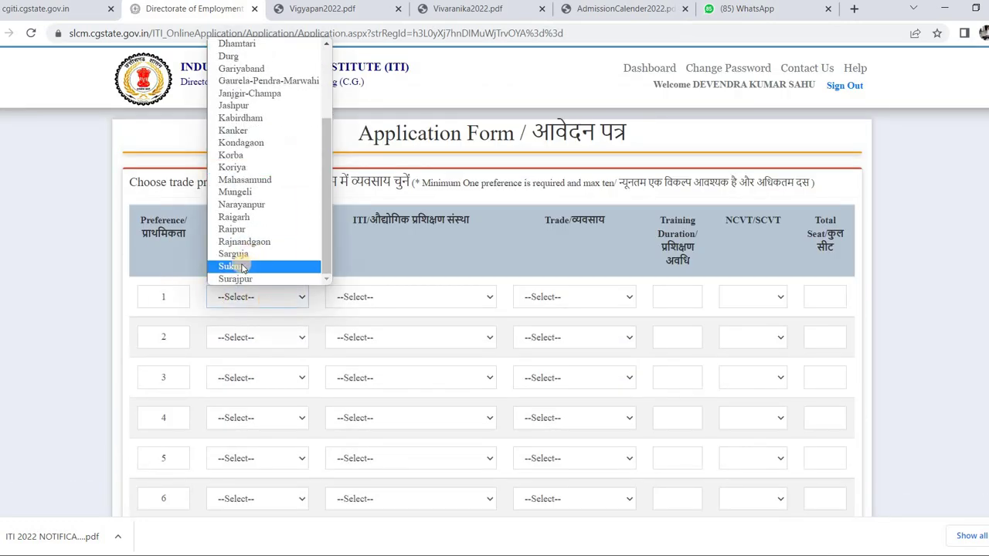
{"action": "left_click", "coordinate": [235, 254]}
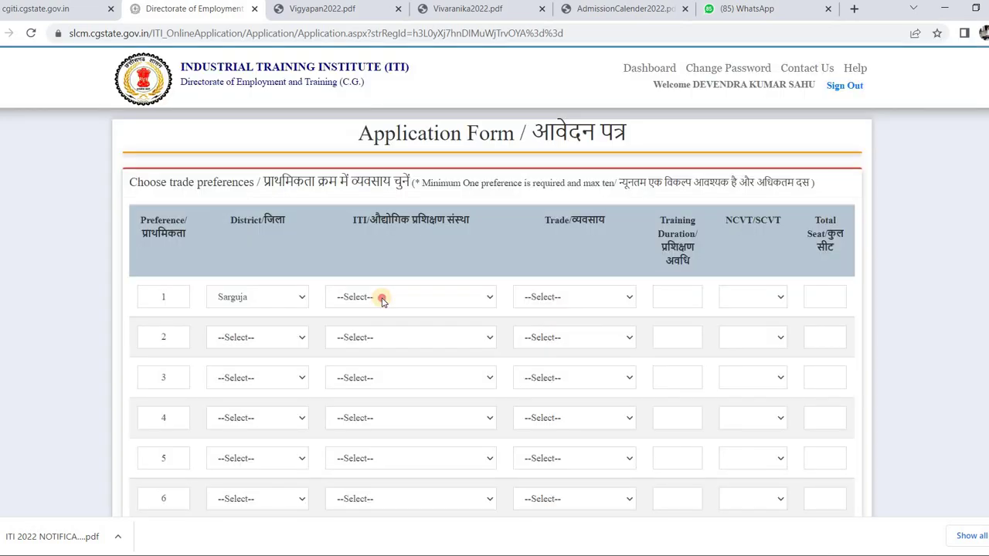
{"action": "left_click", "coordinate": [381, 298]}
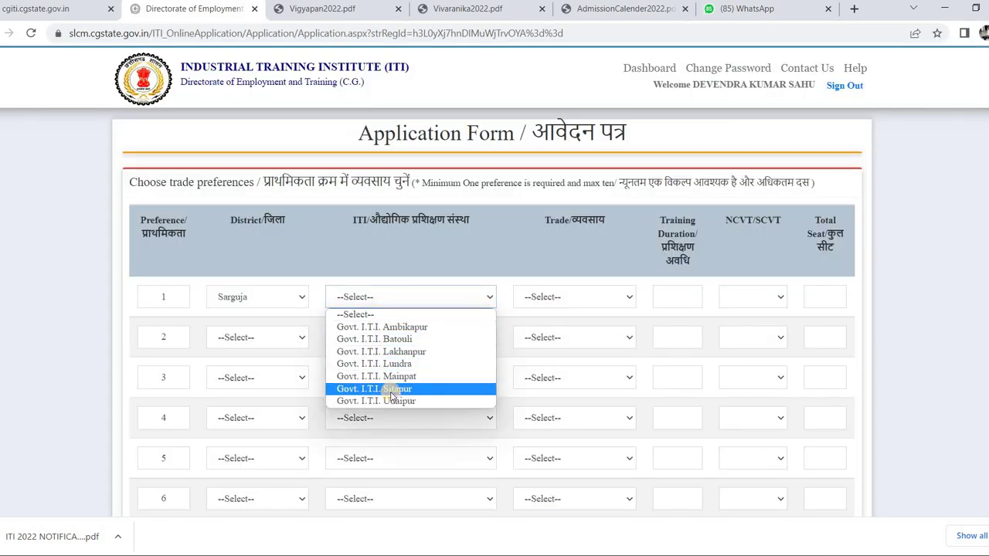
{"action": "left_click", "coordinate": [391, 391]}
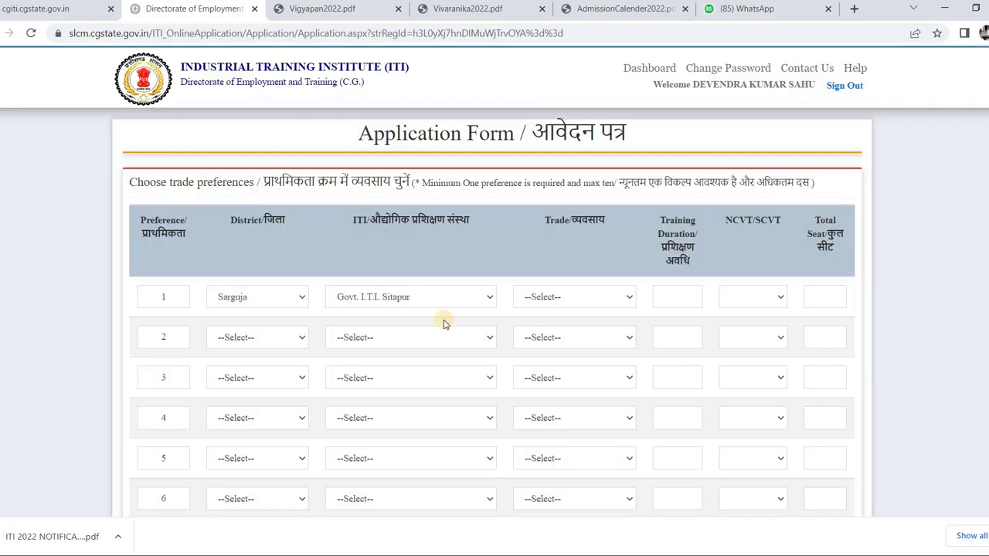
{"action": "left_click", "coordinate": [537, 299]}
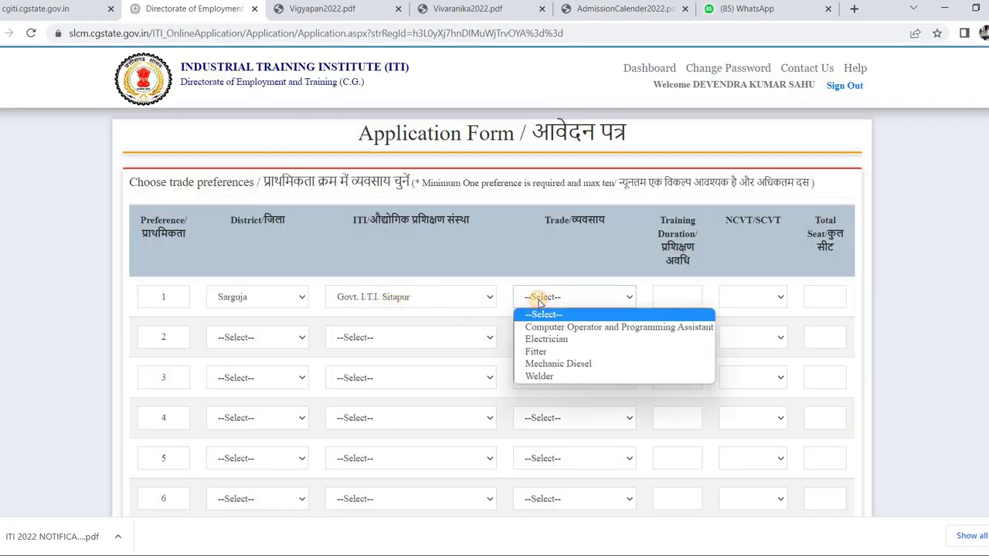
{"action": "left_click", "coordinate": [552, 326]}
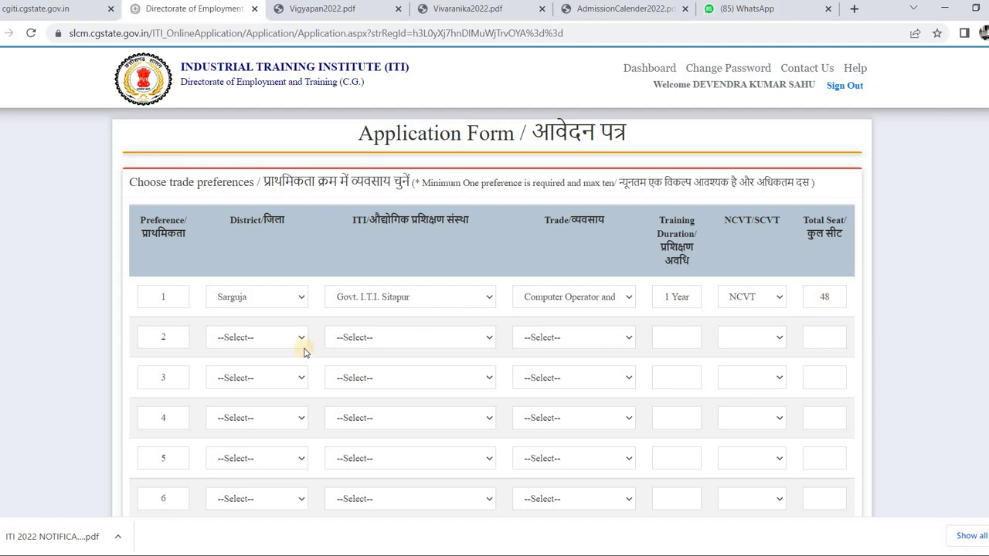
- Set preference 2 to Sarguja, Govt. I.T.I. Mainpat, Computer Operator and Programming Assistant
{"action": "left_click", "coordinate": [257, 340]}
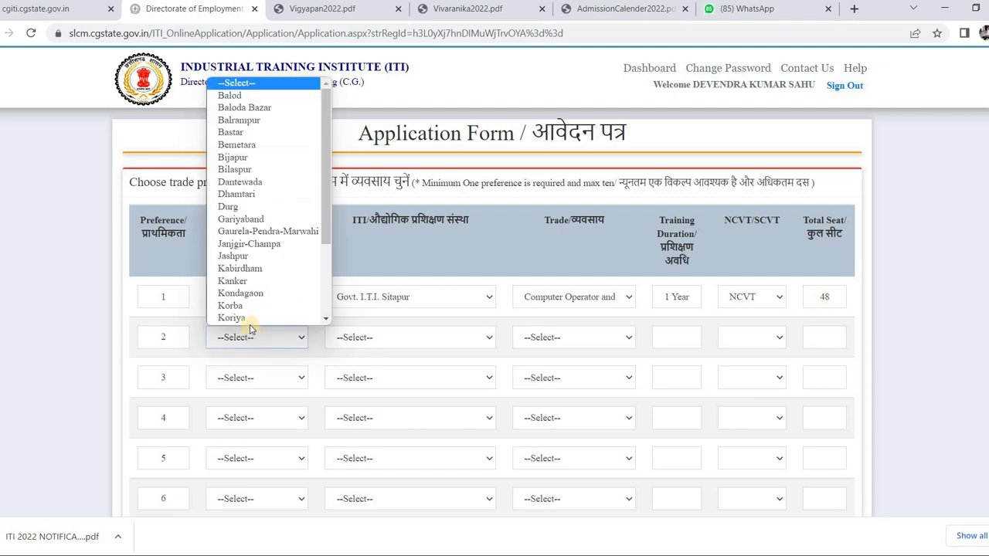
{"action": "scroll", "coordinate": [250, 324], "scroll_direction": "down", "scroll_amount": 1}
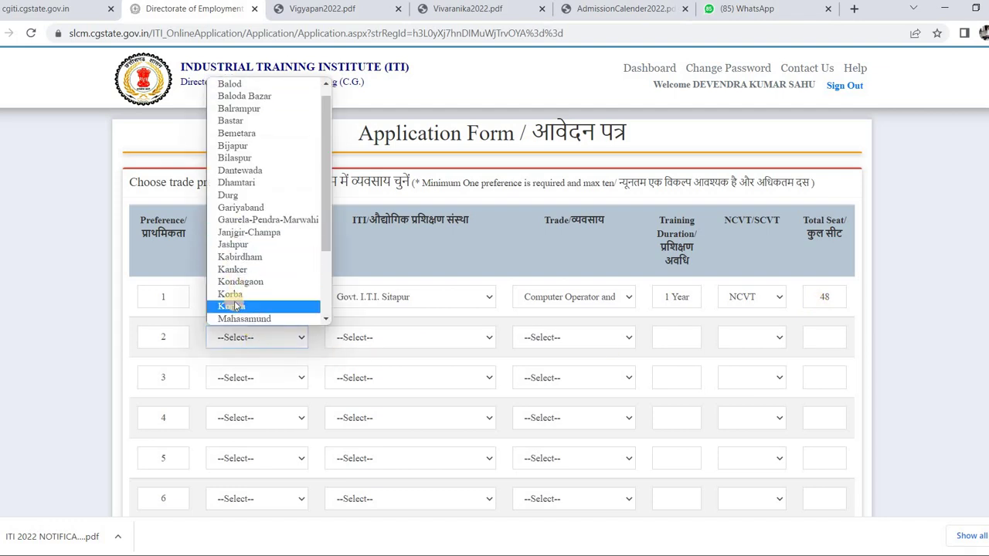
{"action": "scroll", "coordinate": [235, 305], "scroll_direction": "down", "scroll_amount": 3}
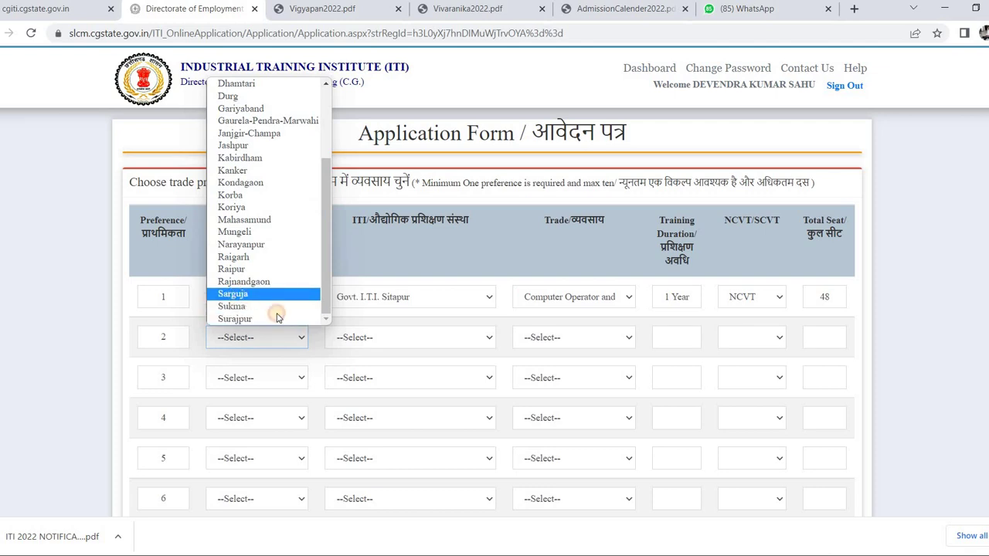
{"action": "left_click", "coordinate": [247, 293]}
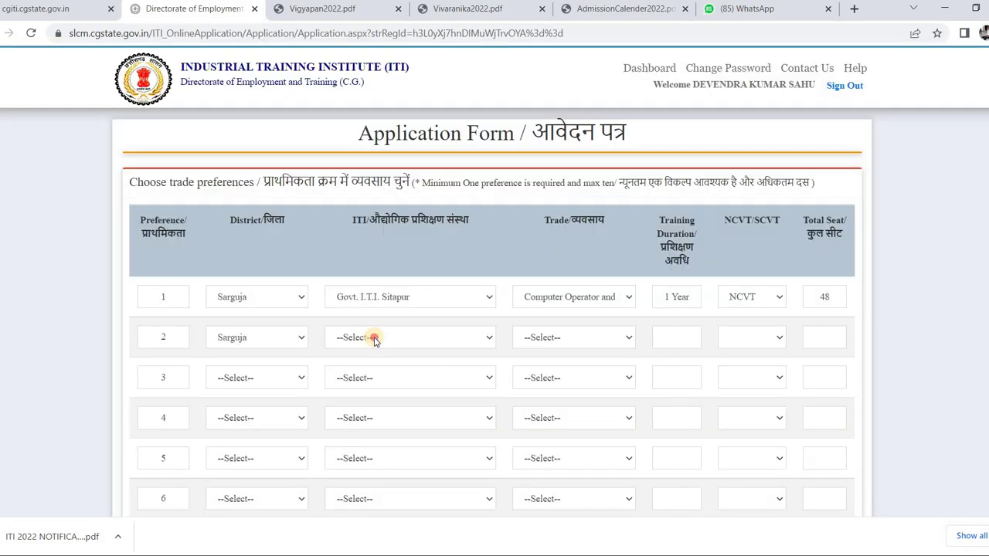
{"action": "left_click", "coordinate": [374, 337]}
{"action": "left_click", "coordinate": [390, 414]}
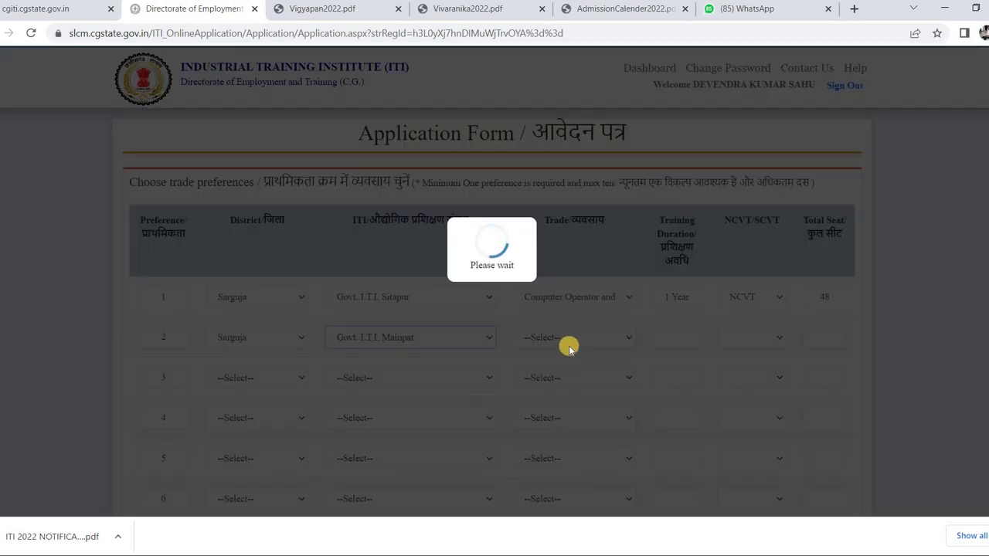
{"action": "left_click", "coordinate": [568, 346]}
{"action": "left_click", "coordinate": [565, 365]}
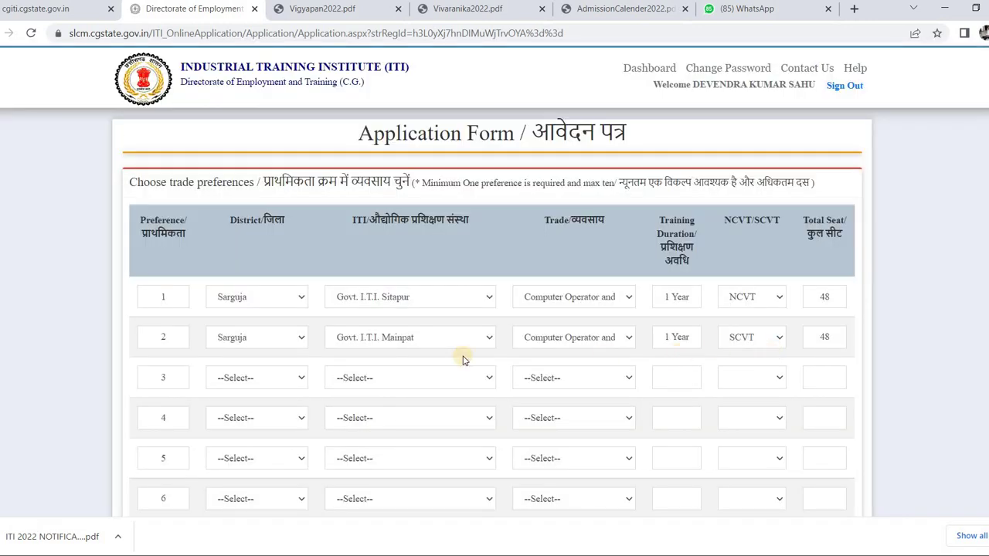
- Set preference 3's district to Sarguja
{"action": "left_click", "coordinate": [249, 380]}
{"action": "scroll", "coordinate": [244, 324], "scroll_direction": "down", "scroll_amount": 1}
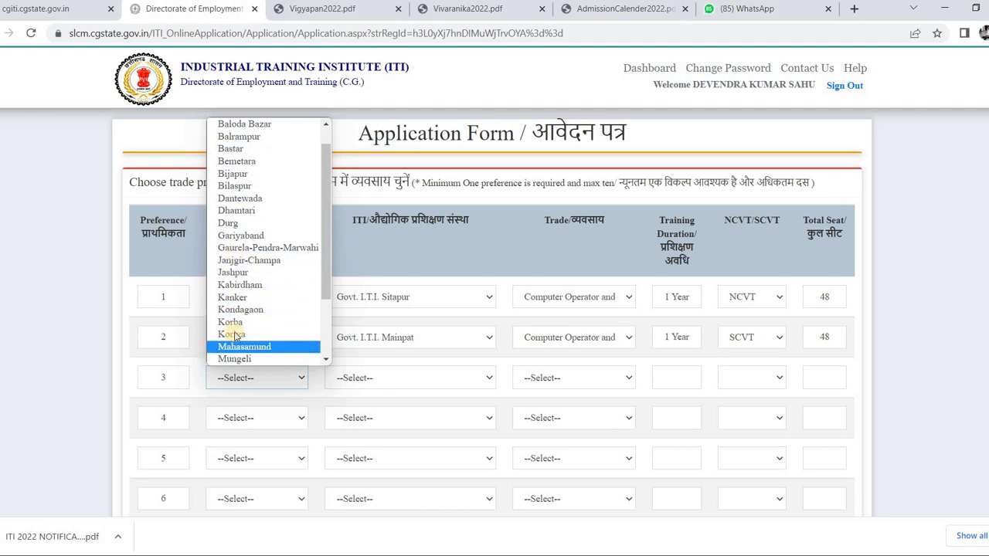
{"action": "scroll", "coordinate": [242, 355], "scroll_direction": "down", "scroll_amount": 2}
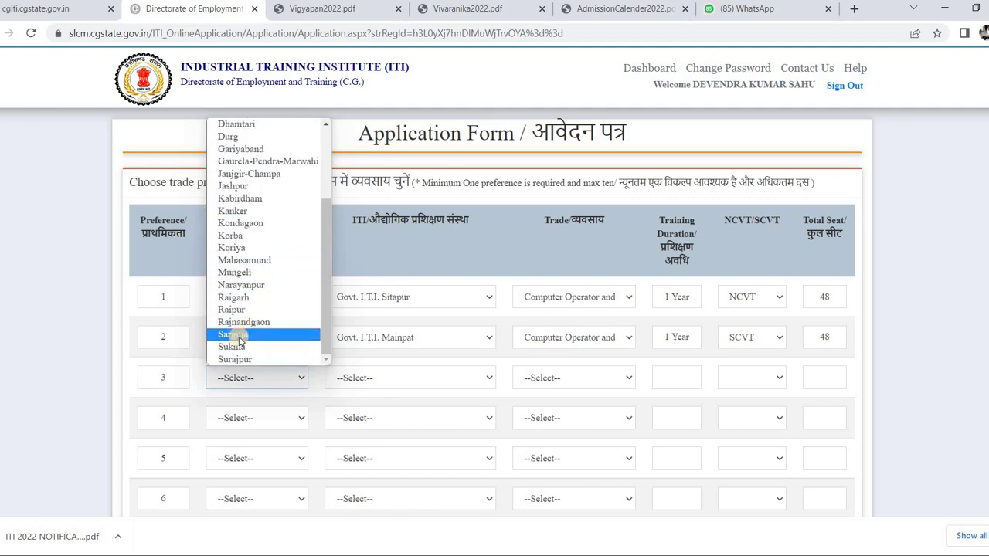
{"action": "left_click", "coordinate": [240, 337]}
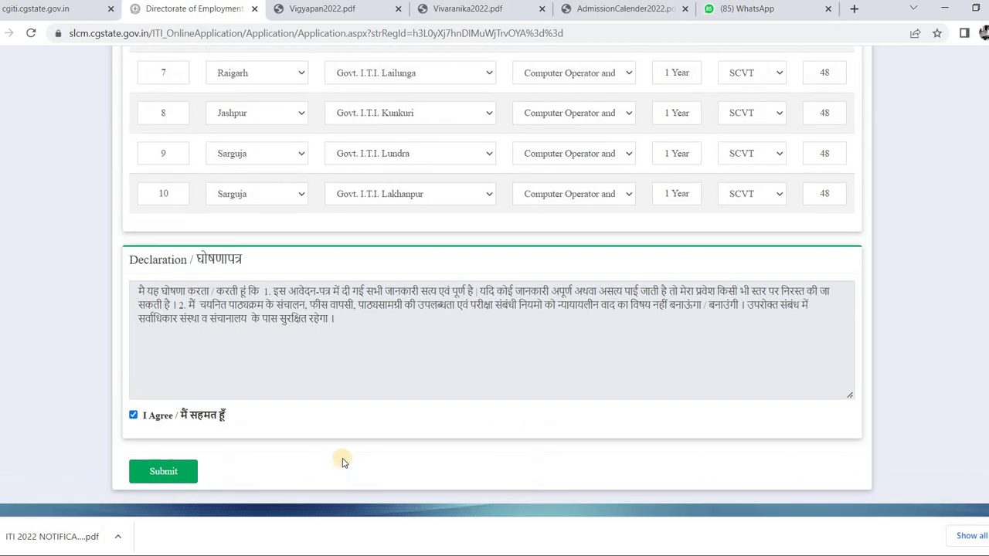
{"action": "scroll", "coordinate": [371, 479], "scroll_direction": "up", "scroll_amount": 2}
{"action": "scroll", "coordinate": [324, 490], "scroll_direction": "down", "scroll_amount": 4}
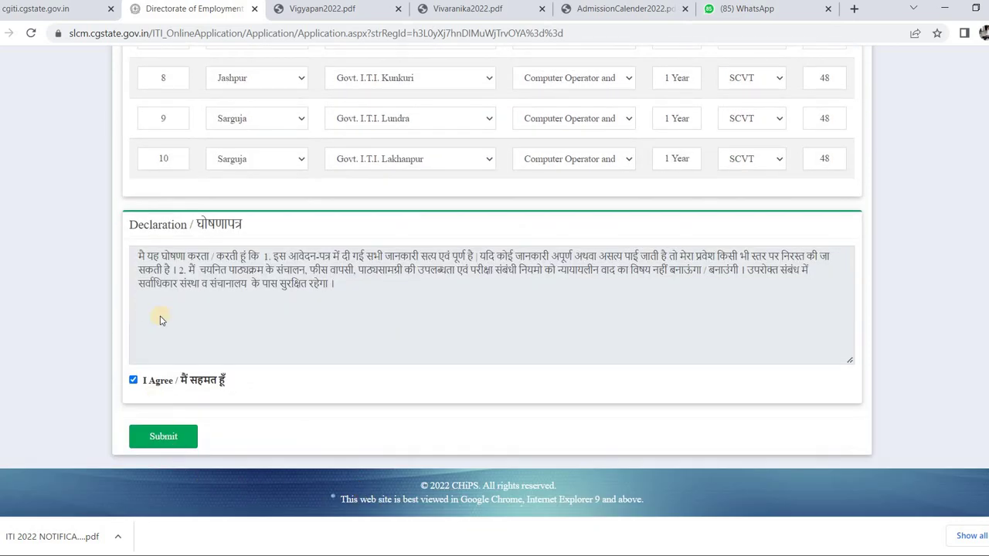
- Submit the application, confirm the prompt and dismiss the success alert
{"action": "left_click", "coordinate": [171, 439]}
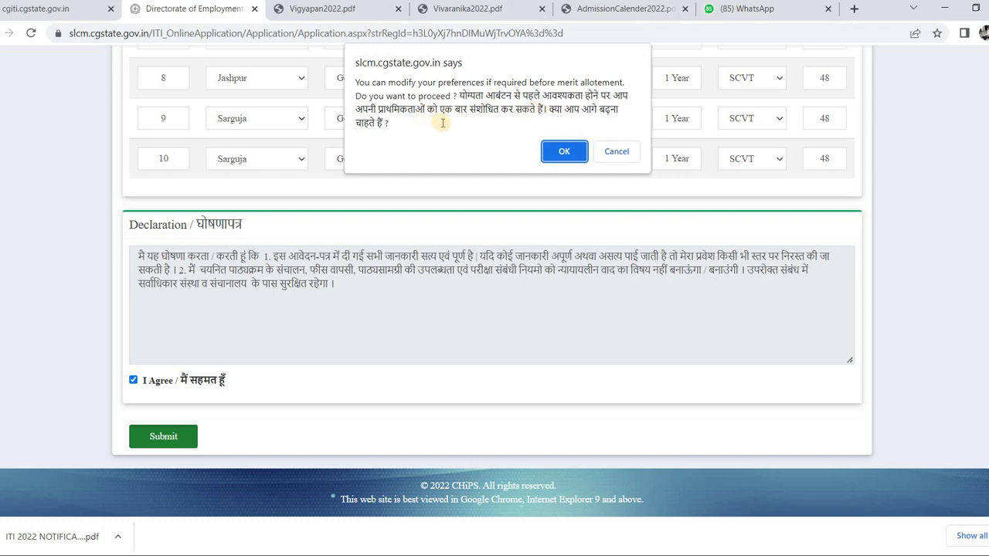
{"action": "left_click", "coordinate": [561, 152]}
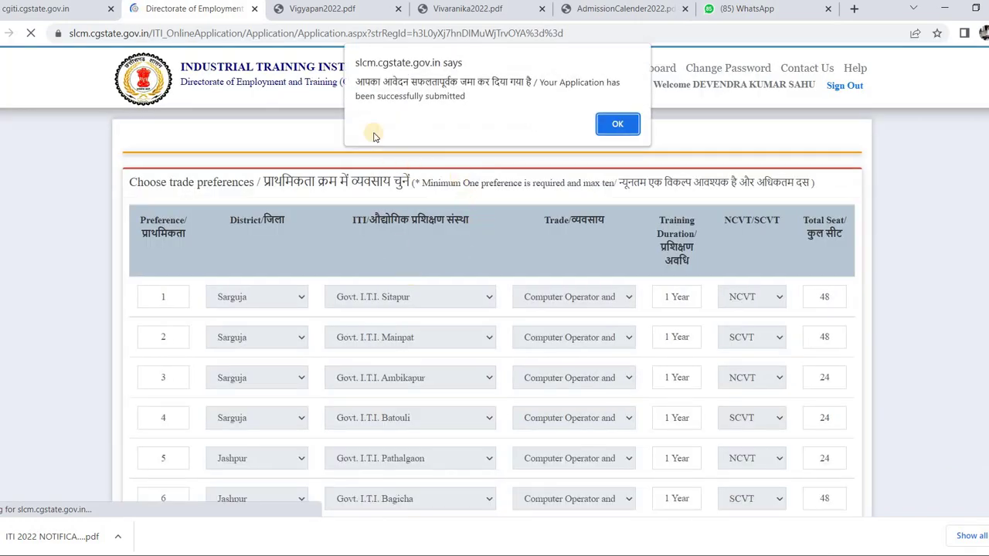
{"action": "left_click", "coordinate": [618, 126]}
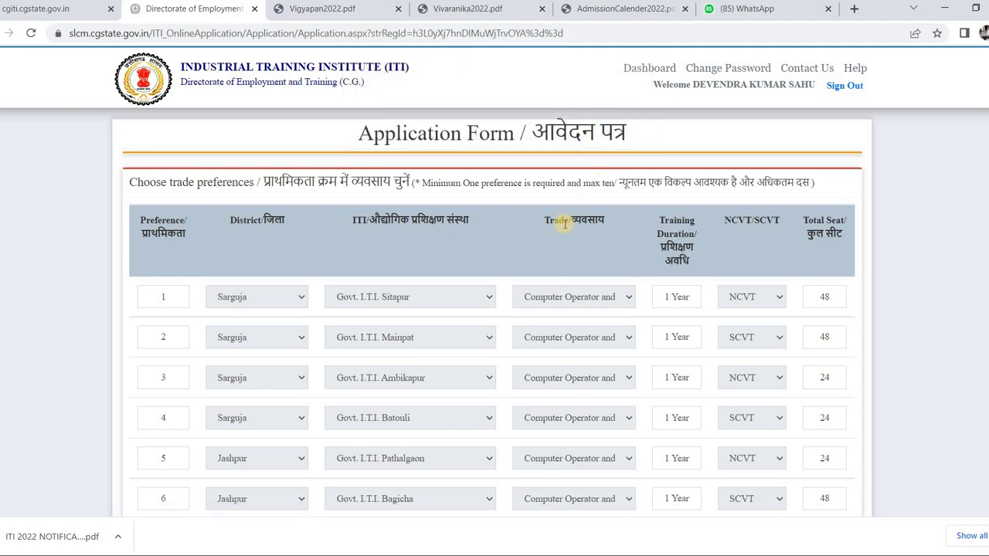
- Open the printable application form, review it, and send it to print
{"action": "scroll", "coordinate": [564, 224], "scroll_direction": "down", "scroll_amount": 7}
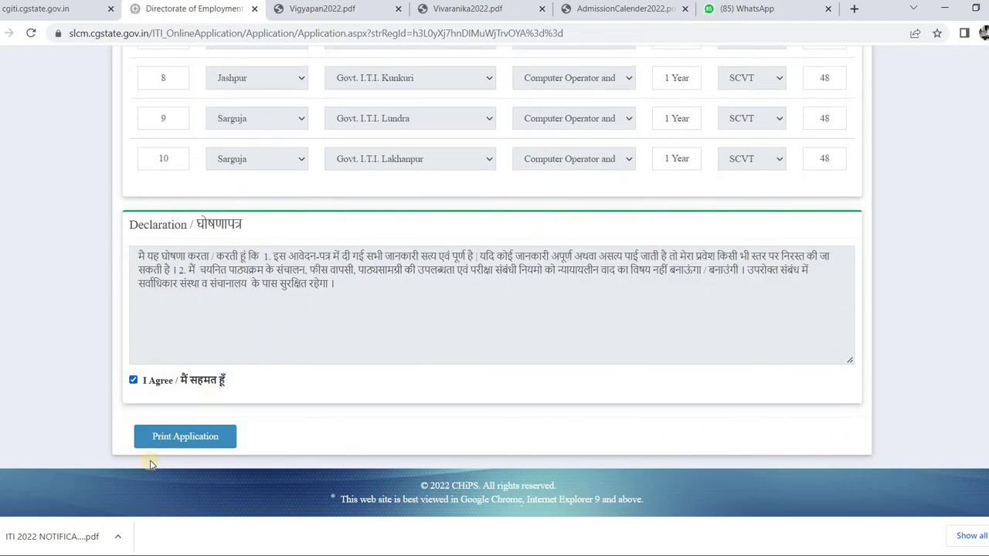
{"action": "left_click", "coordinate": [199, 434]}
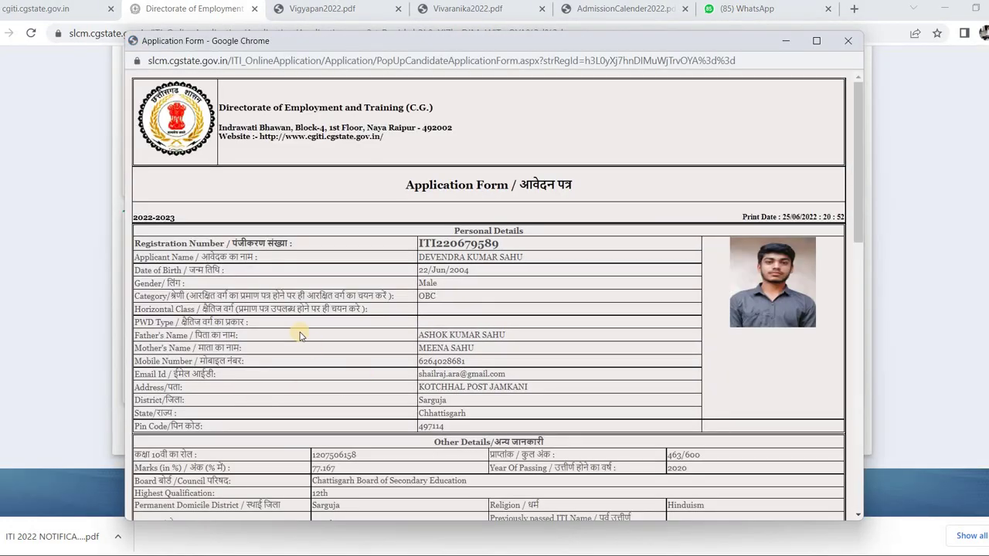
{"action": "scroll", "coordinate": [250, 266], "scroll_direction": "down", "scroll_amount": 15}
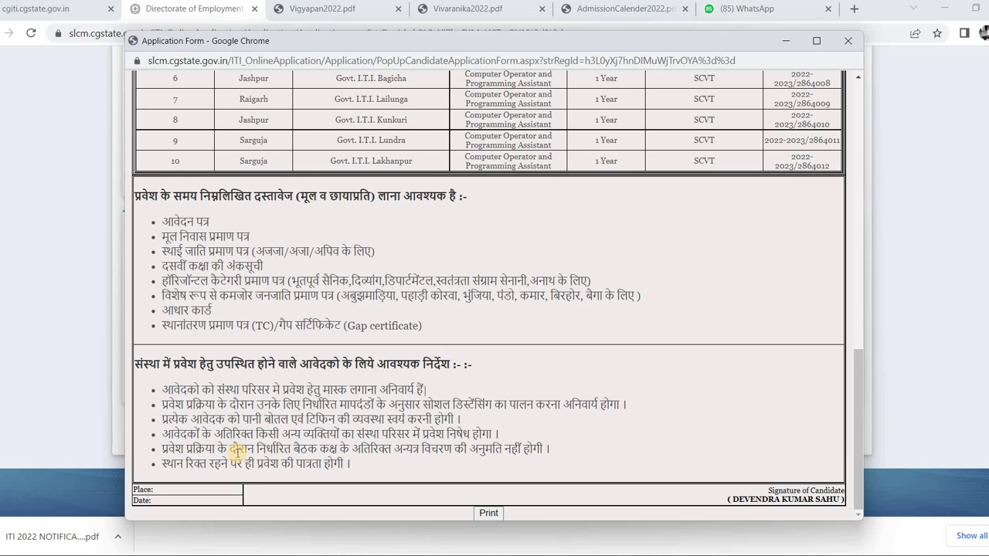
{"action": "scroll", "coordinate": [230, 278], "scroll_direction": "up", "scroll_amount": 3}
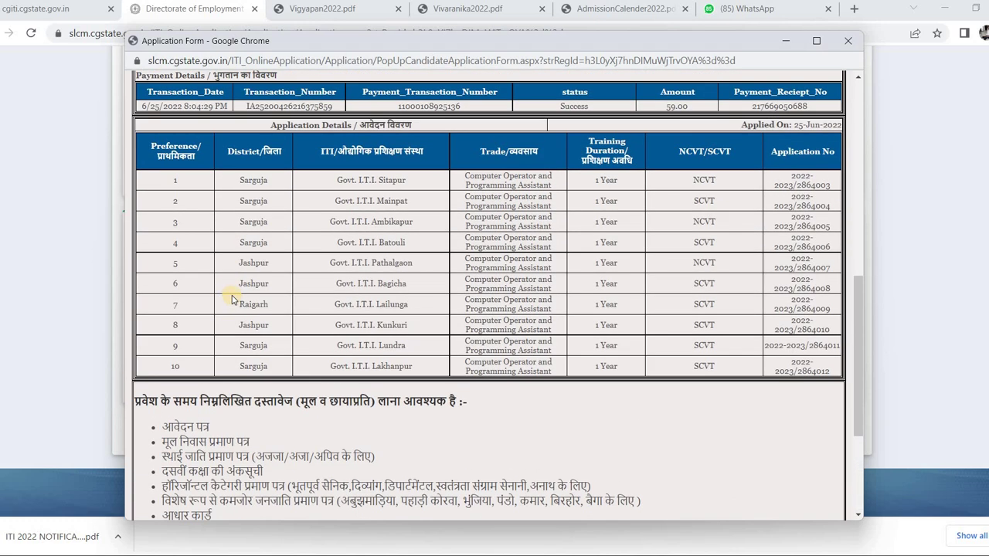
{"action": "scroll", "coordinate": [236, 313], "scroll_direction": "down", "scroll_amount": 3}
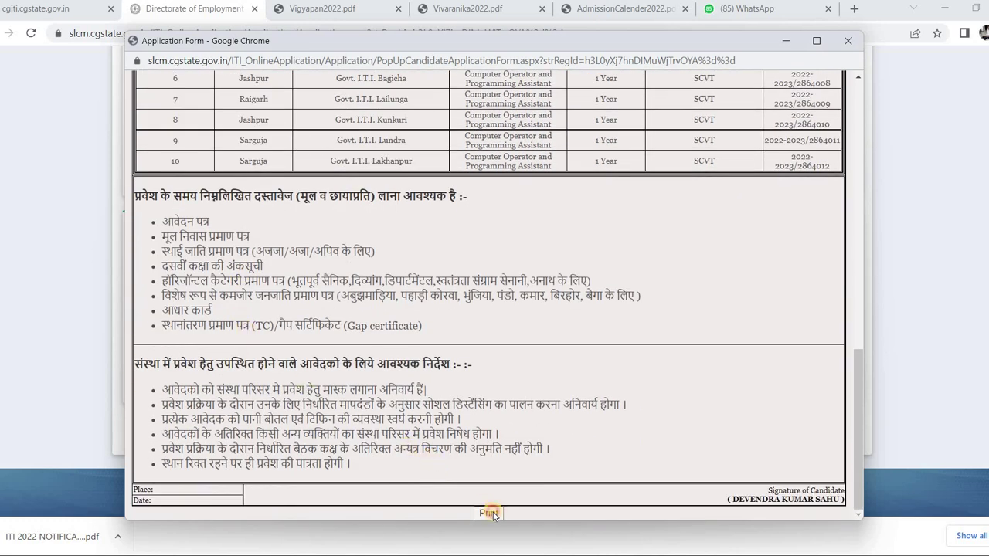
{"action": "left_click", "coordinate": [490, 514]}
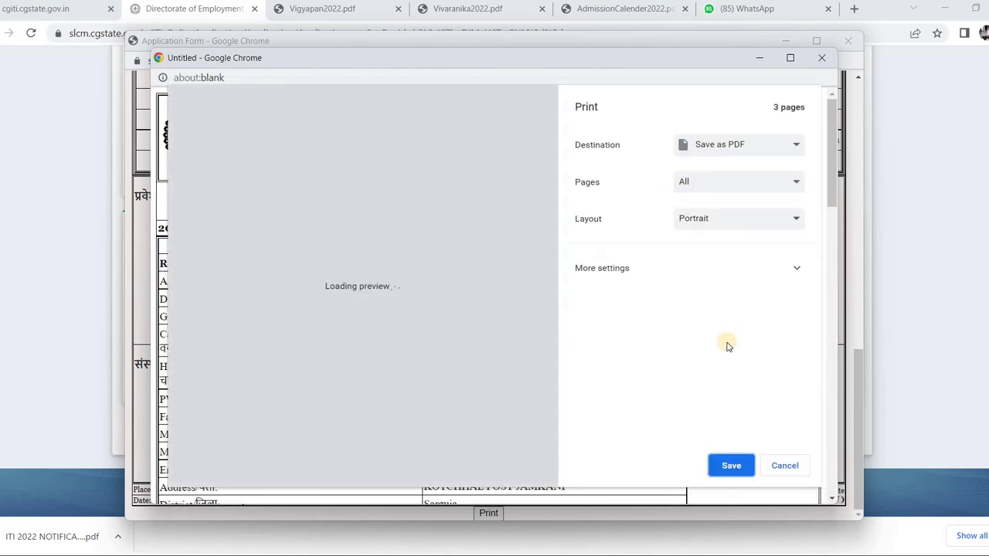
- Save the form as a PDF in the anatomy folder, named with the applicant's name plus 'ITI'
{"action": "left_click", "coordinate": [731, 466]}
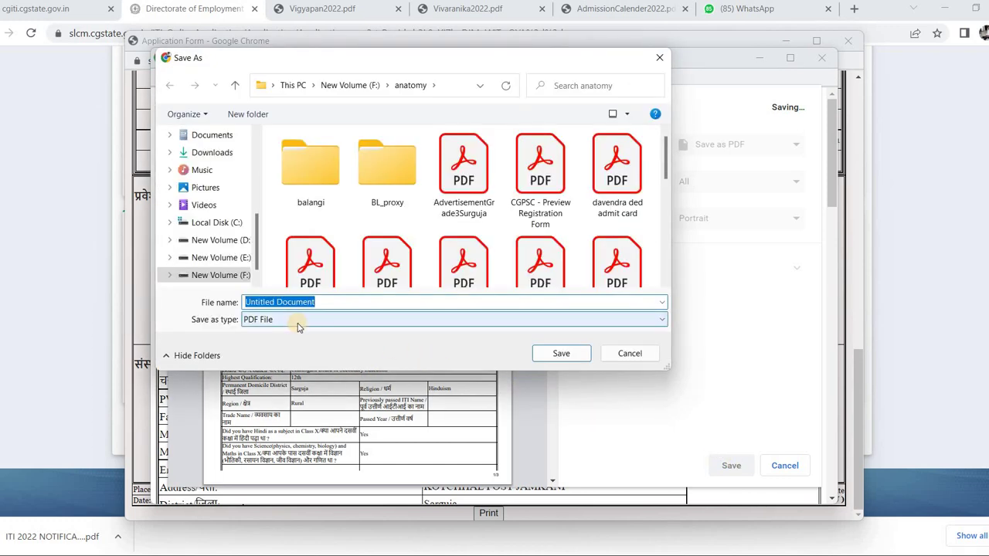
{"action": "type", "text": "DEVENDRA IT"}
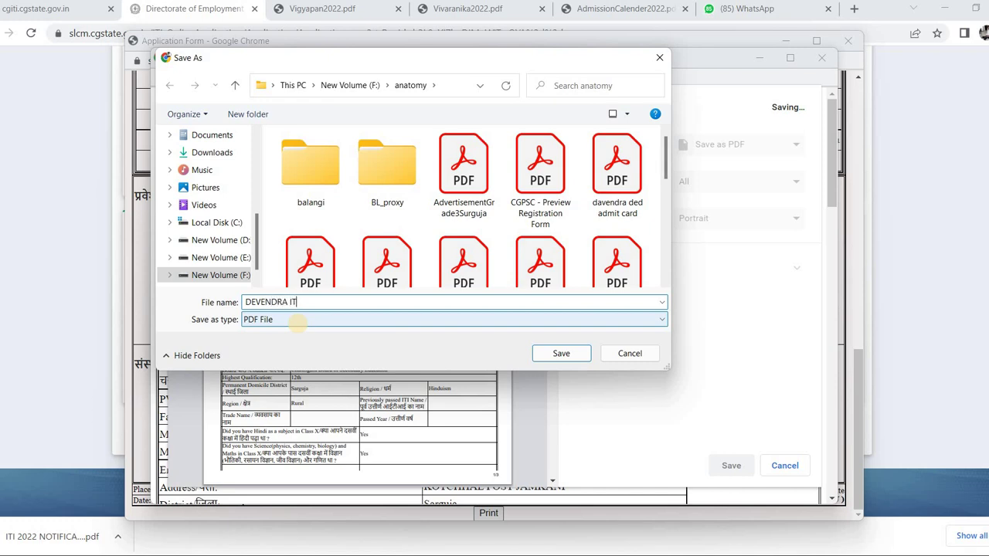
{"action": "type", "text": "I"}
{"action": "left_click", "coordinate": [561, 353]}
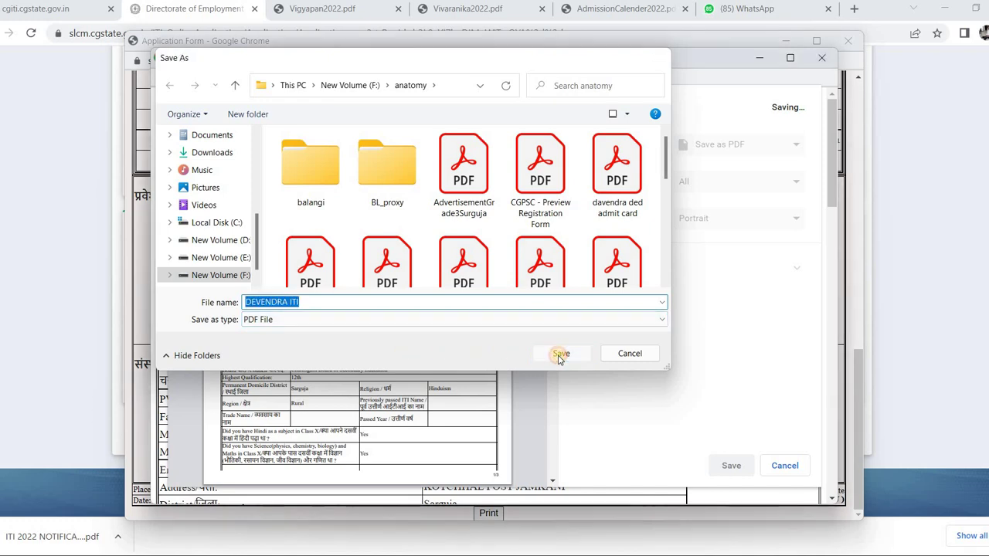